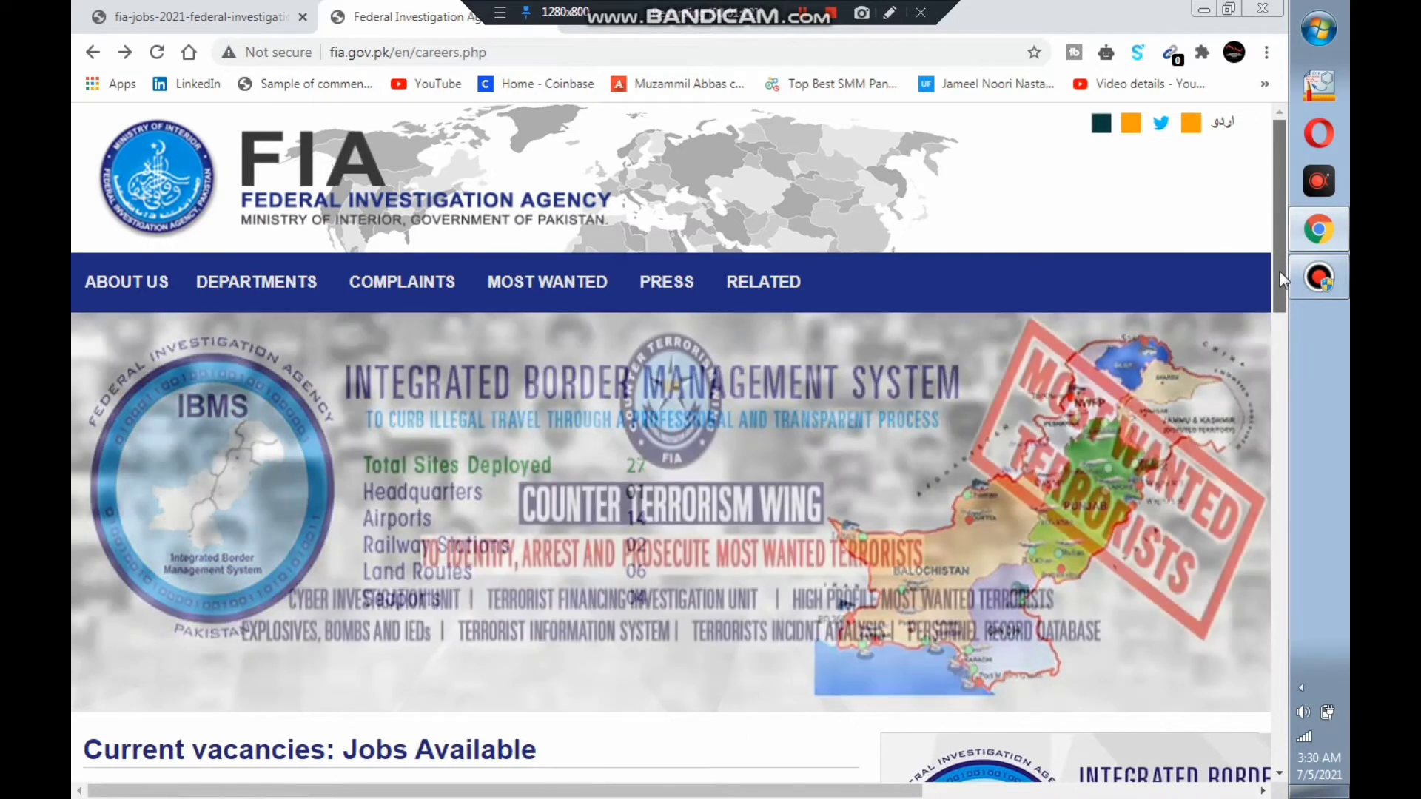
# Check the FIA job advertisement in the other tab and open the jobs.fia.gov.pk portal from the careers page's current vacancies section
pyautogui.moveTo(1280, 272); pyautogui.dragTo(1271, 380)
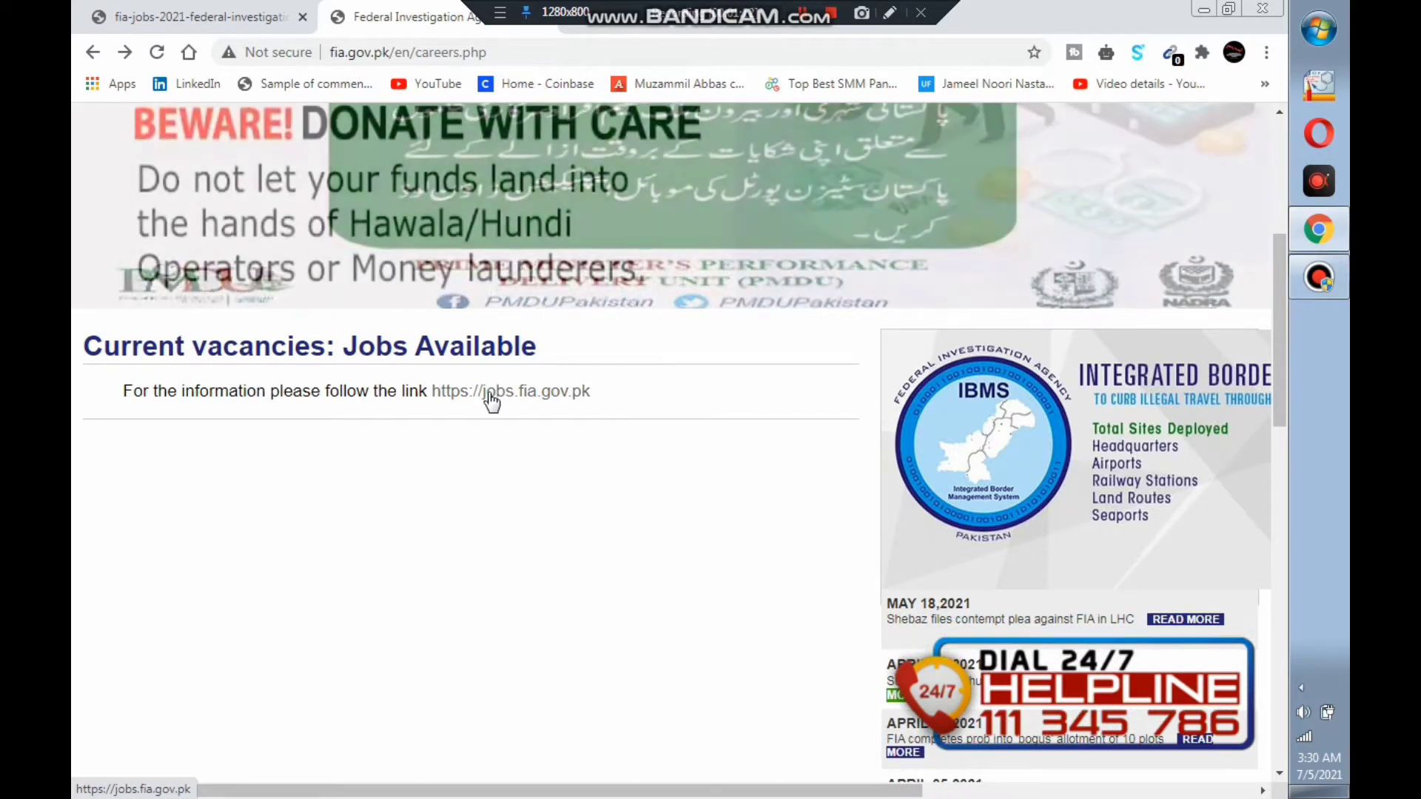
pyautogui.click(491, 400)
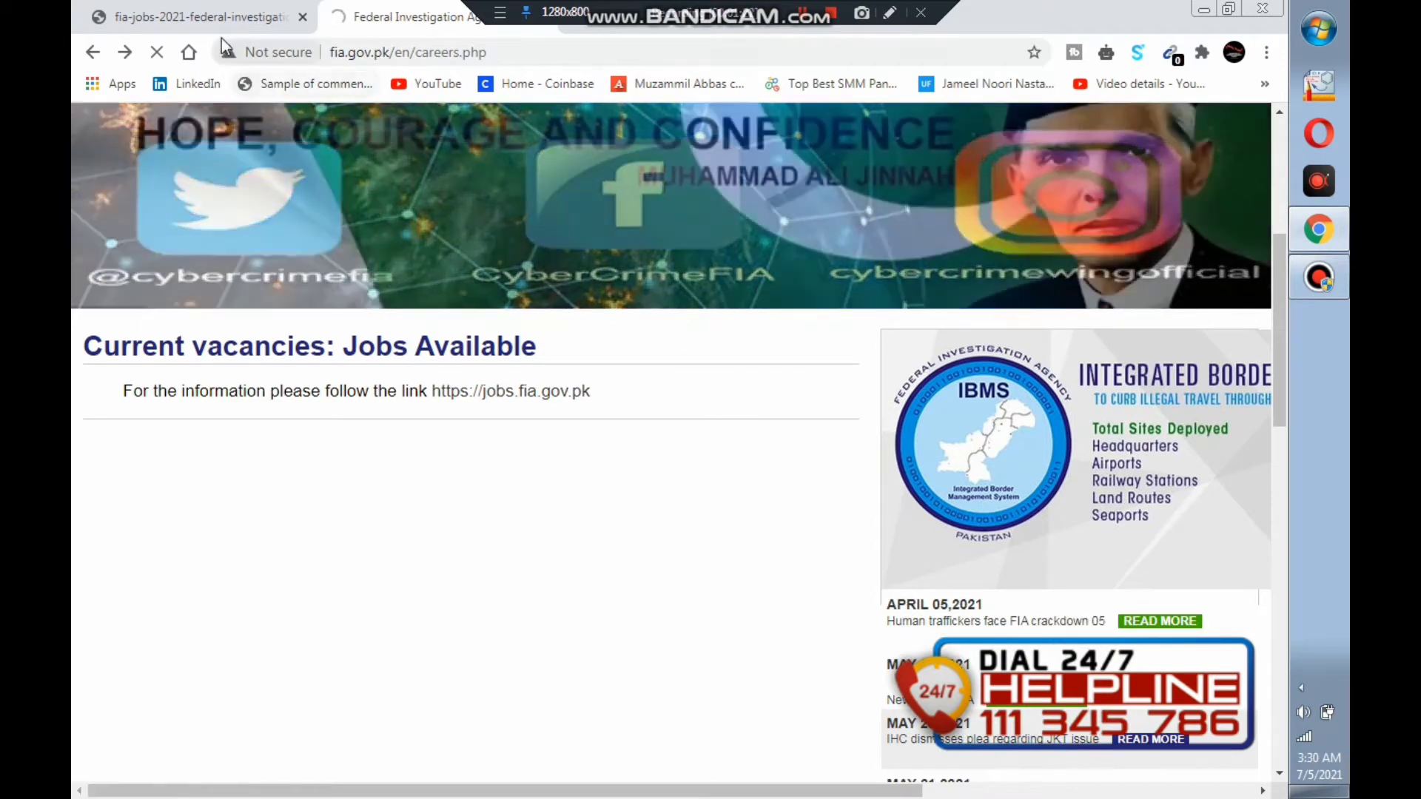
pyautogui.click(210, 18)
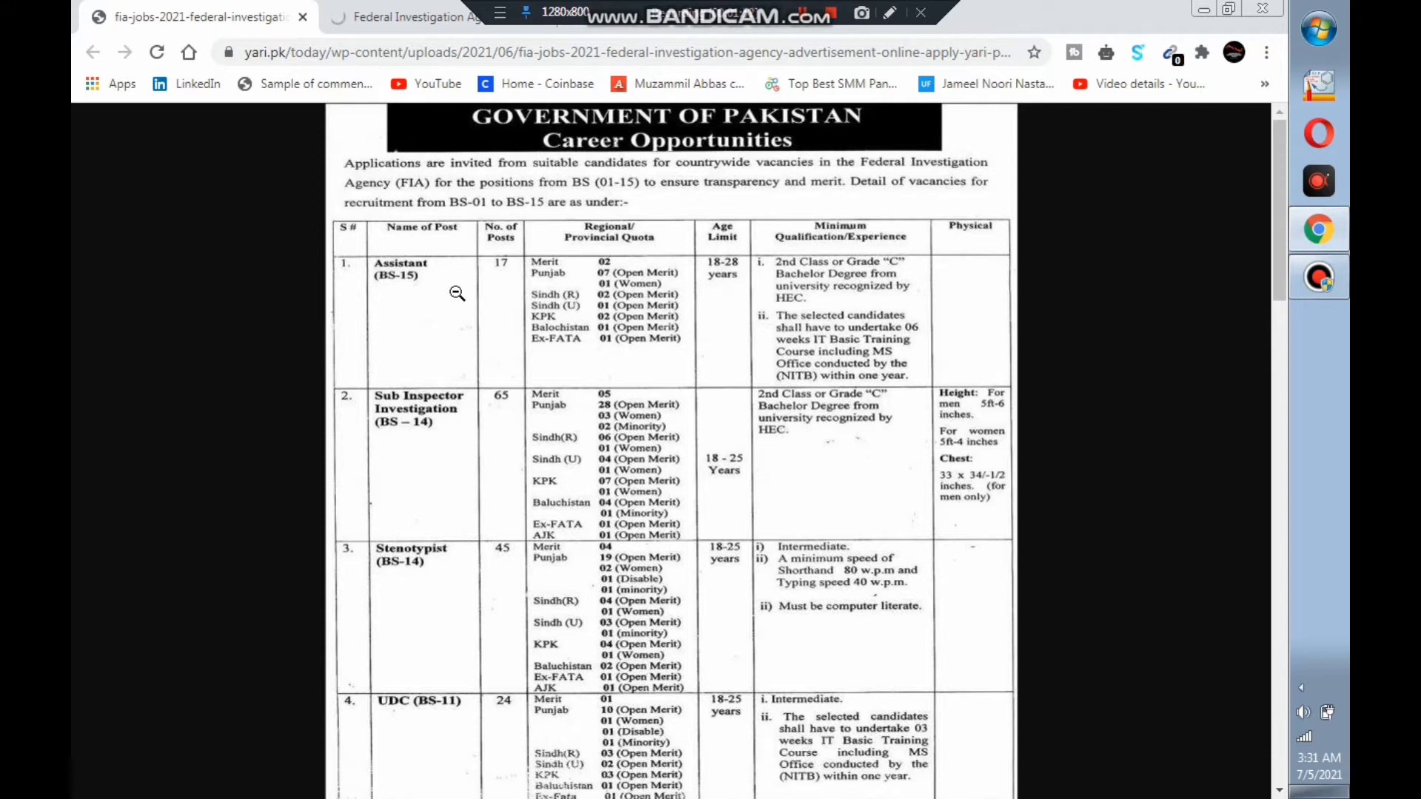
pyautogui.click(398, 18)
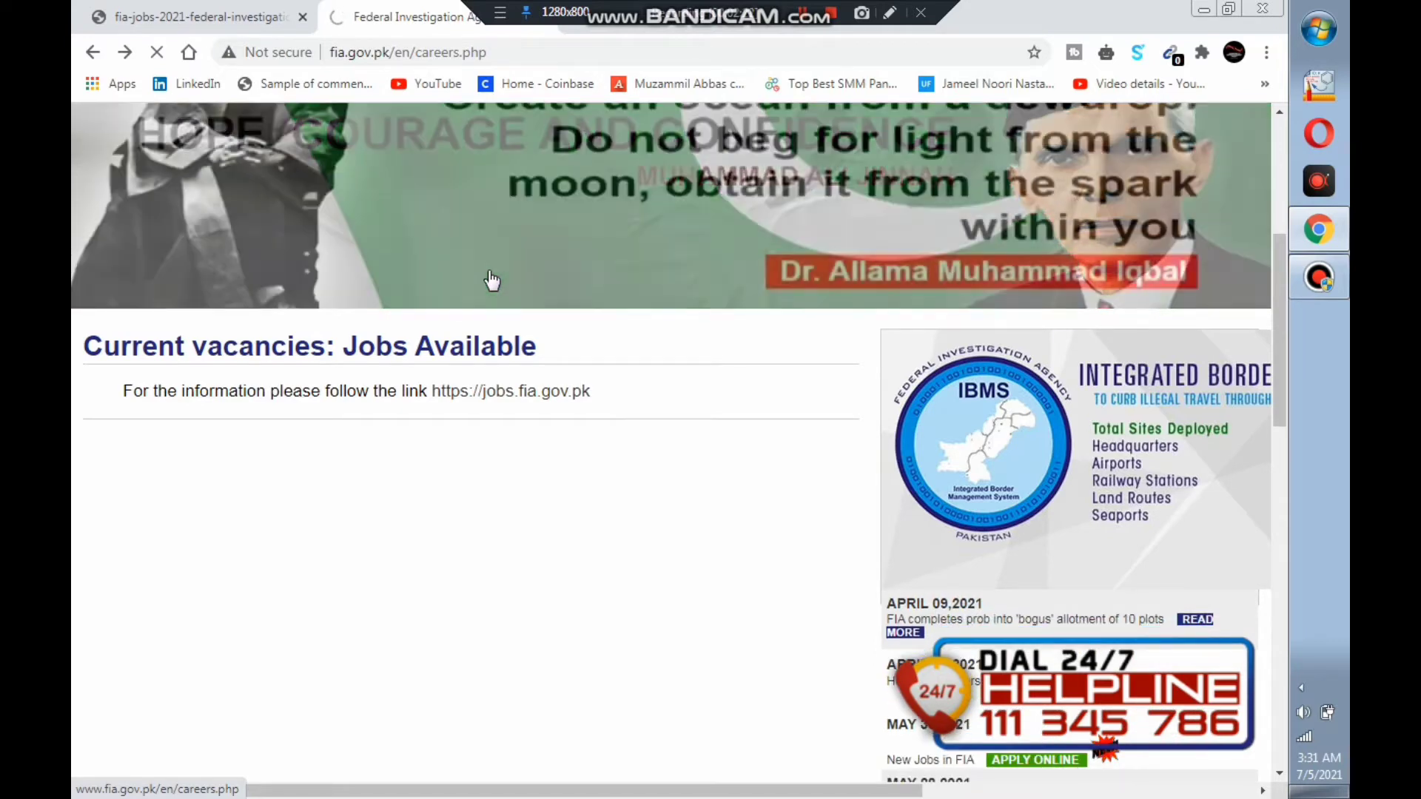
pyautogui.click(493, 394)
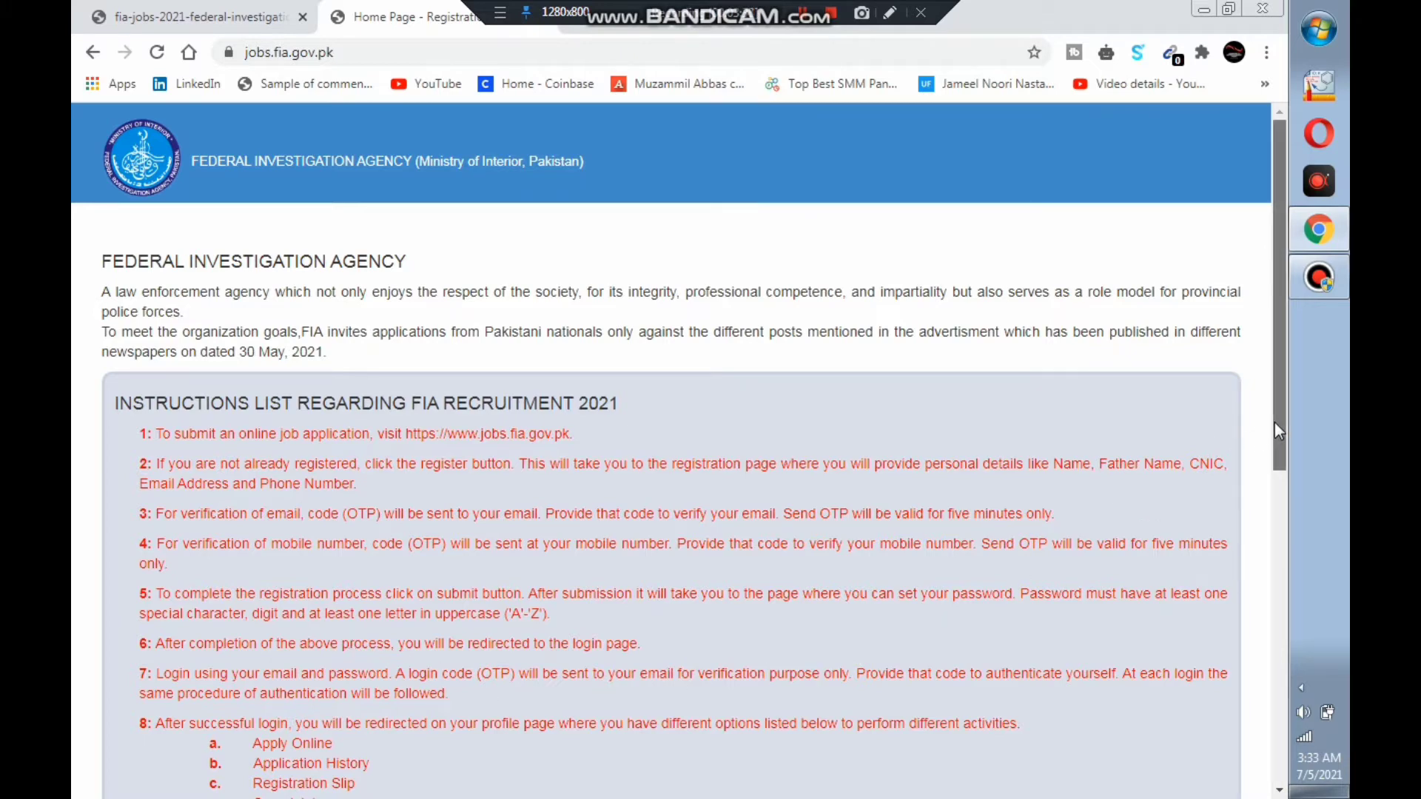
# Read through the FIA Recruitment 2021 instructions and open the new account registration page
pyautogui.moveTo(1274, 424); pyautogui.dragTo(1280, 574)
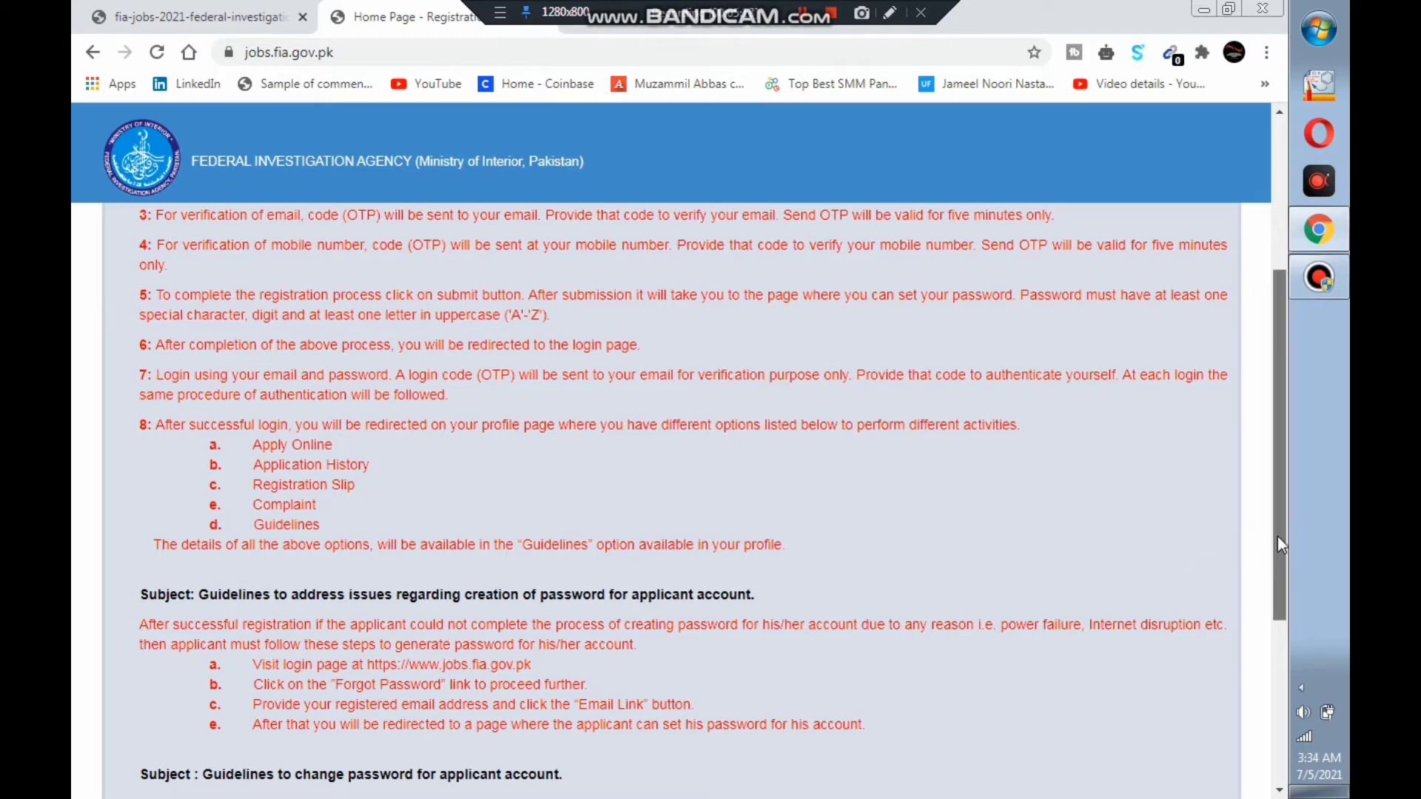
pyautogui.moveTo(1277, 536); pyautogui.dragTo(1277, 733)
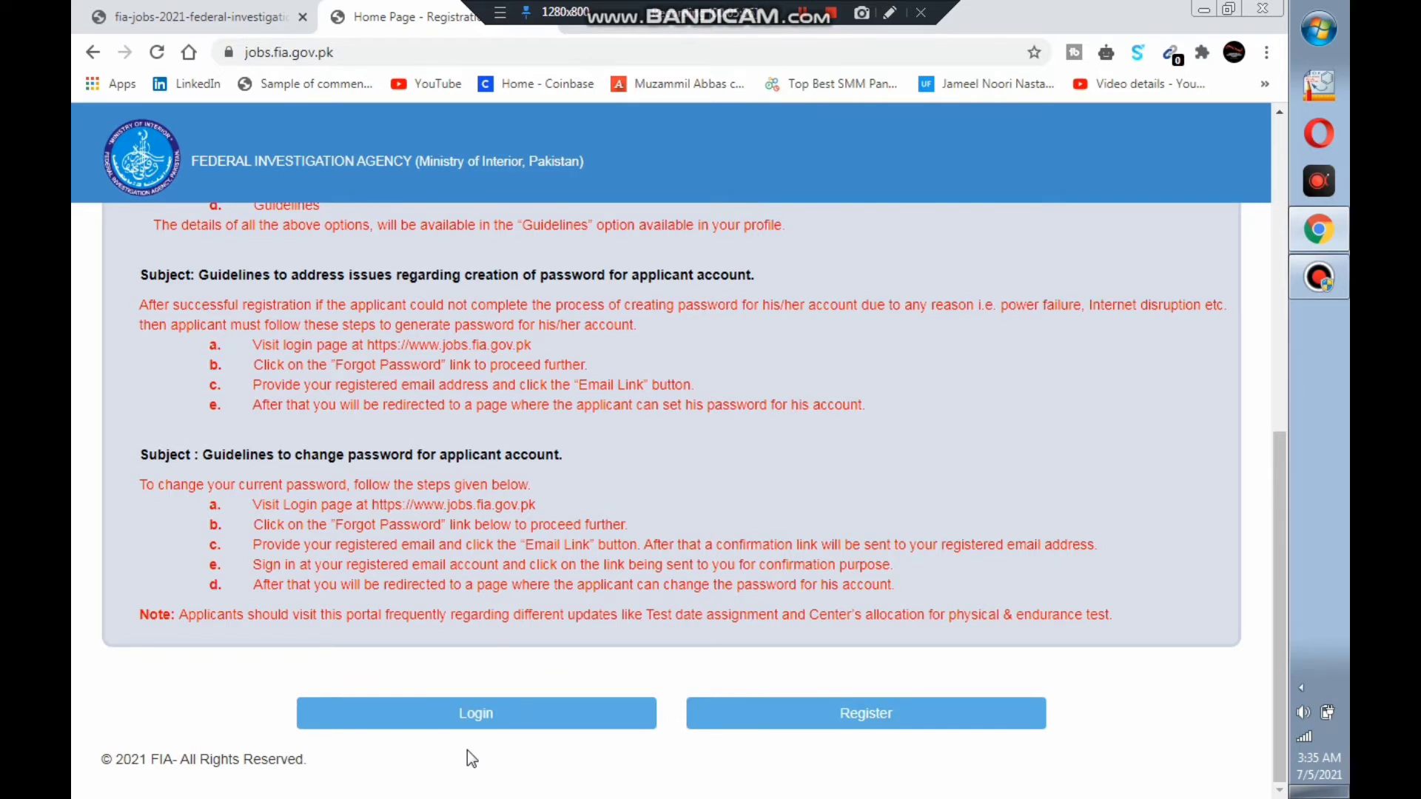
pyautogui.click(796, 727)
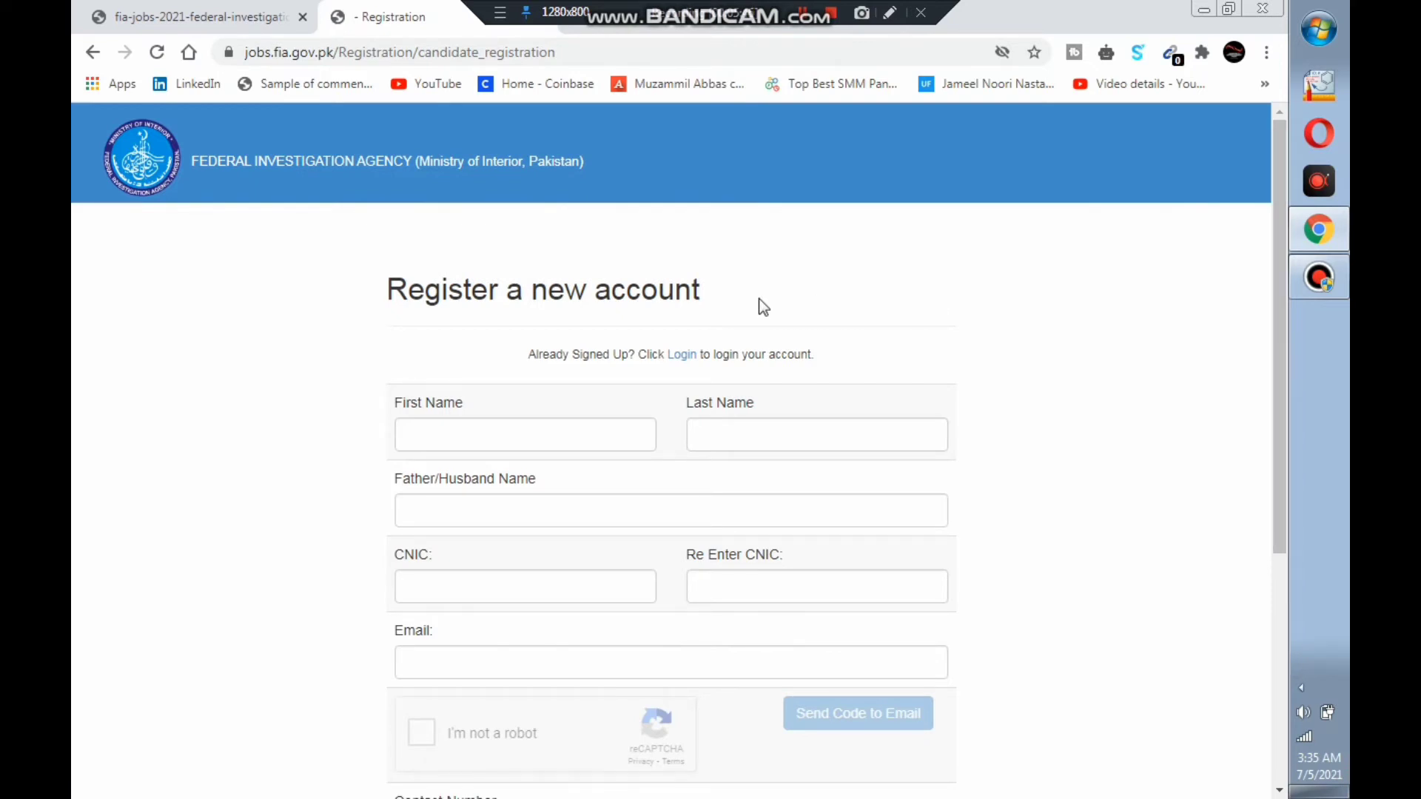
# Review the registration form's name, CNIC, email, contact number and terms fields, and return to the portal's home page
pyautogui.click(584, 428)
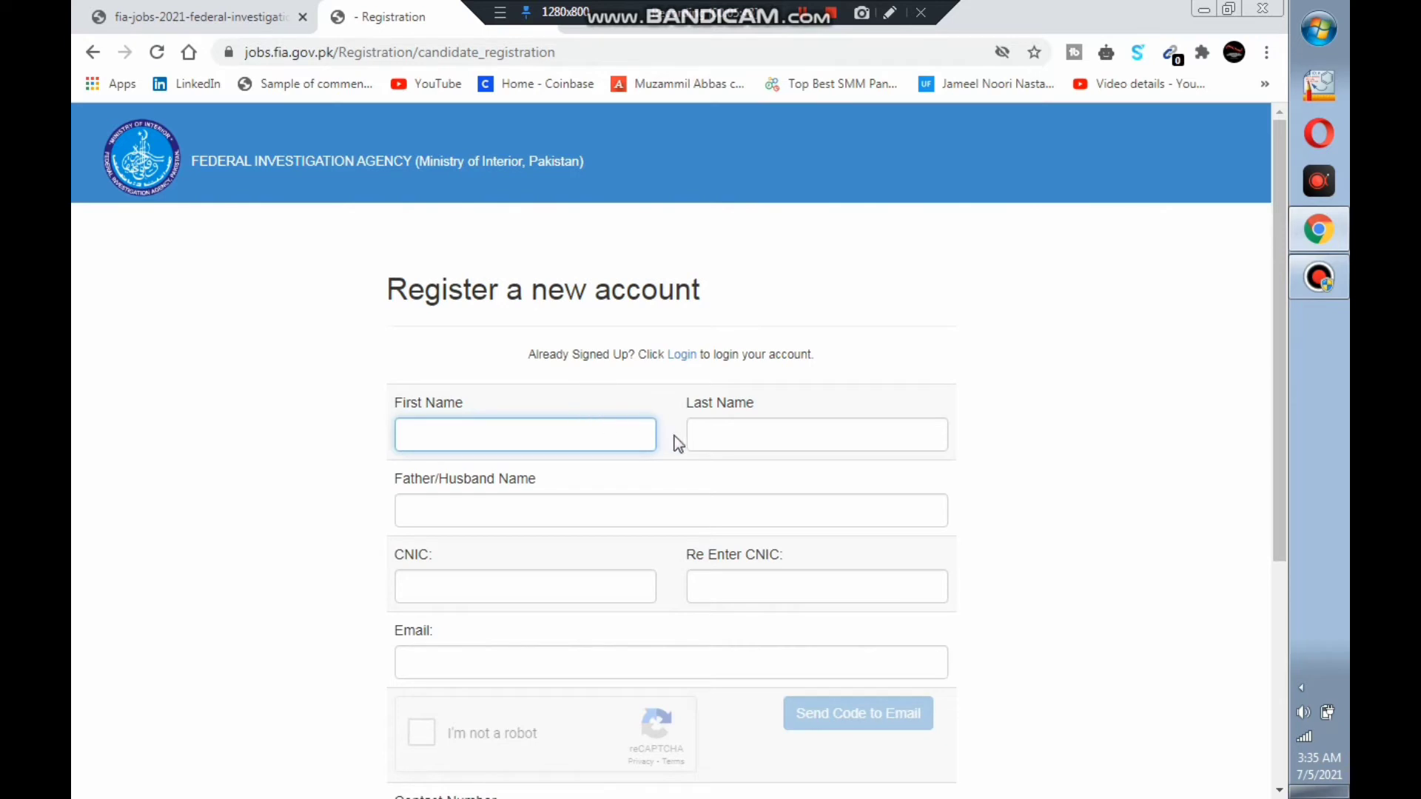
pyautogui.click(708, 437)
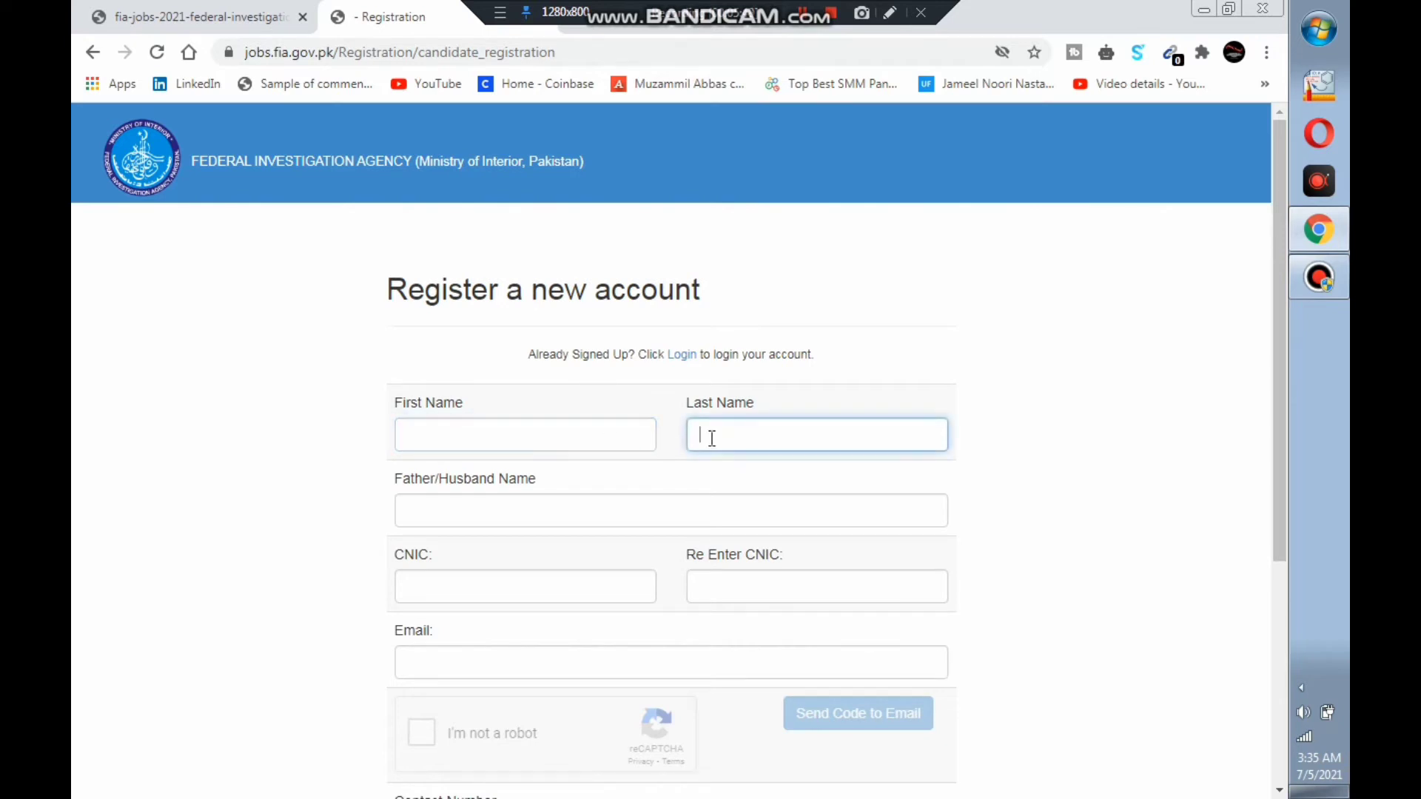
pyautogui.click(552, 521)
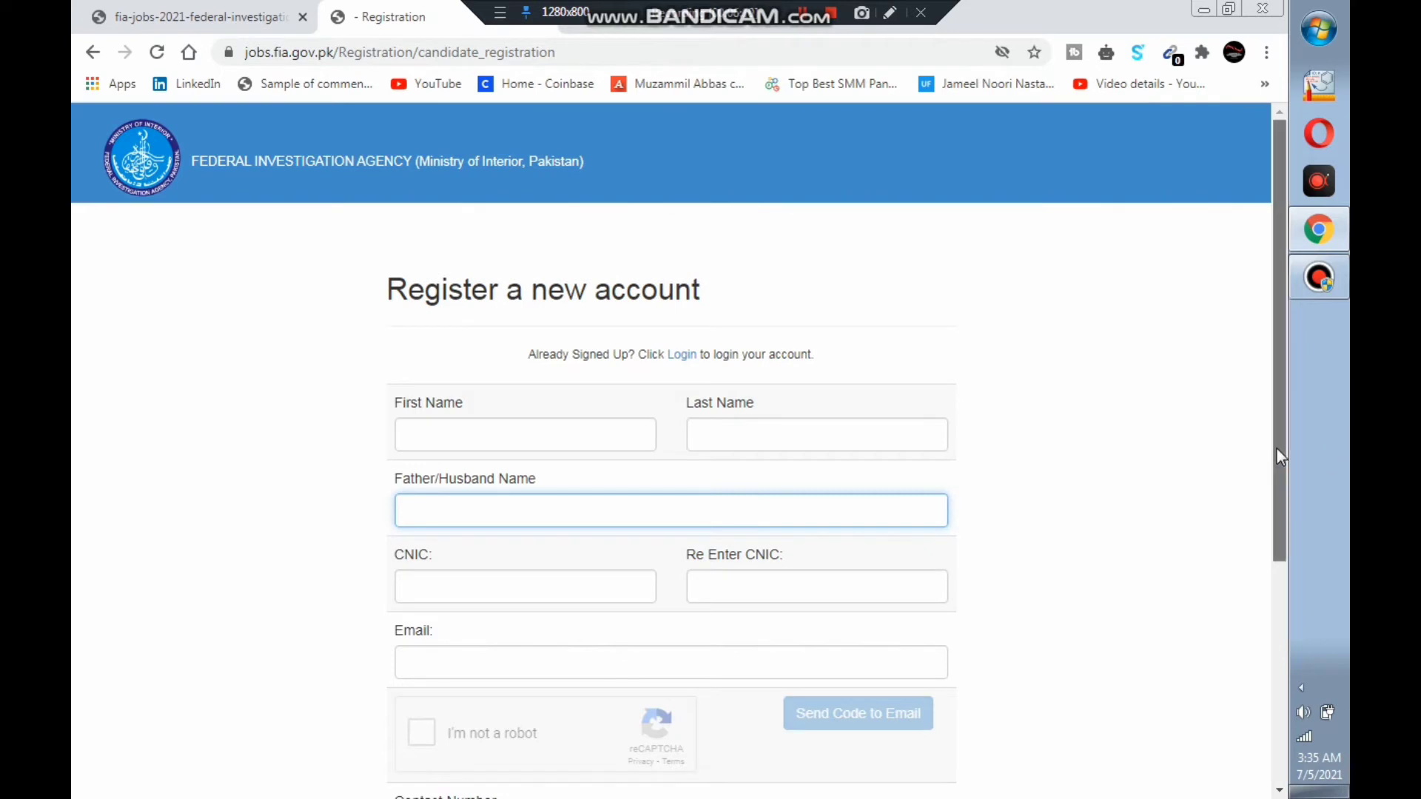
pyautogui.moveTo(1277, 449); pyautogui.dragTo(1280, 615)
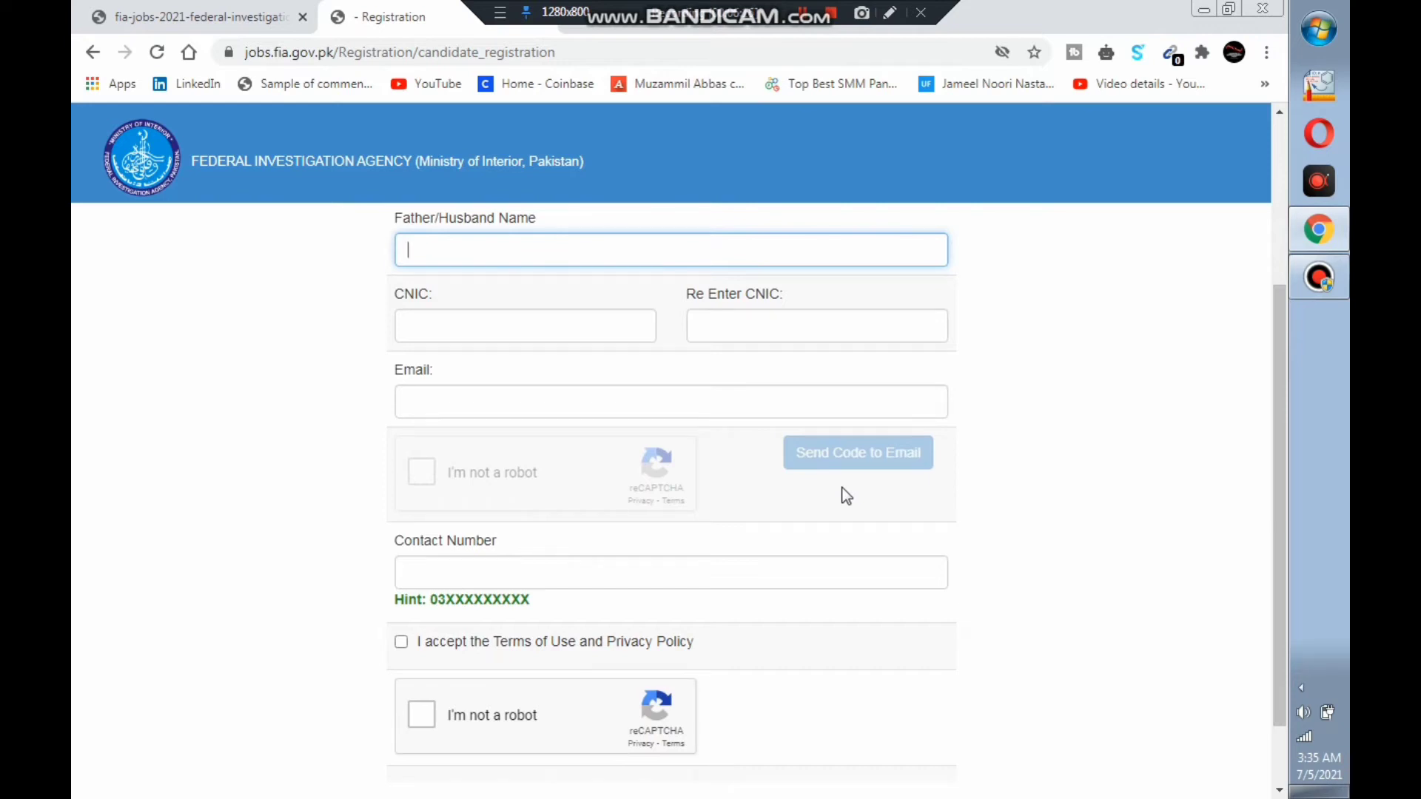
pyautogui.click(474, 641)
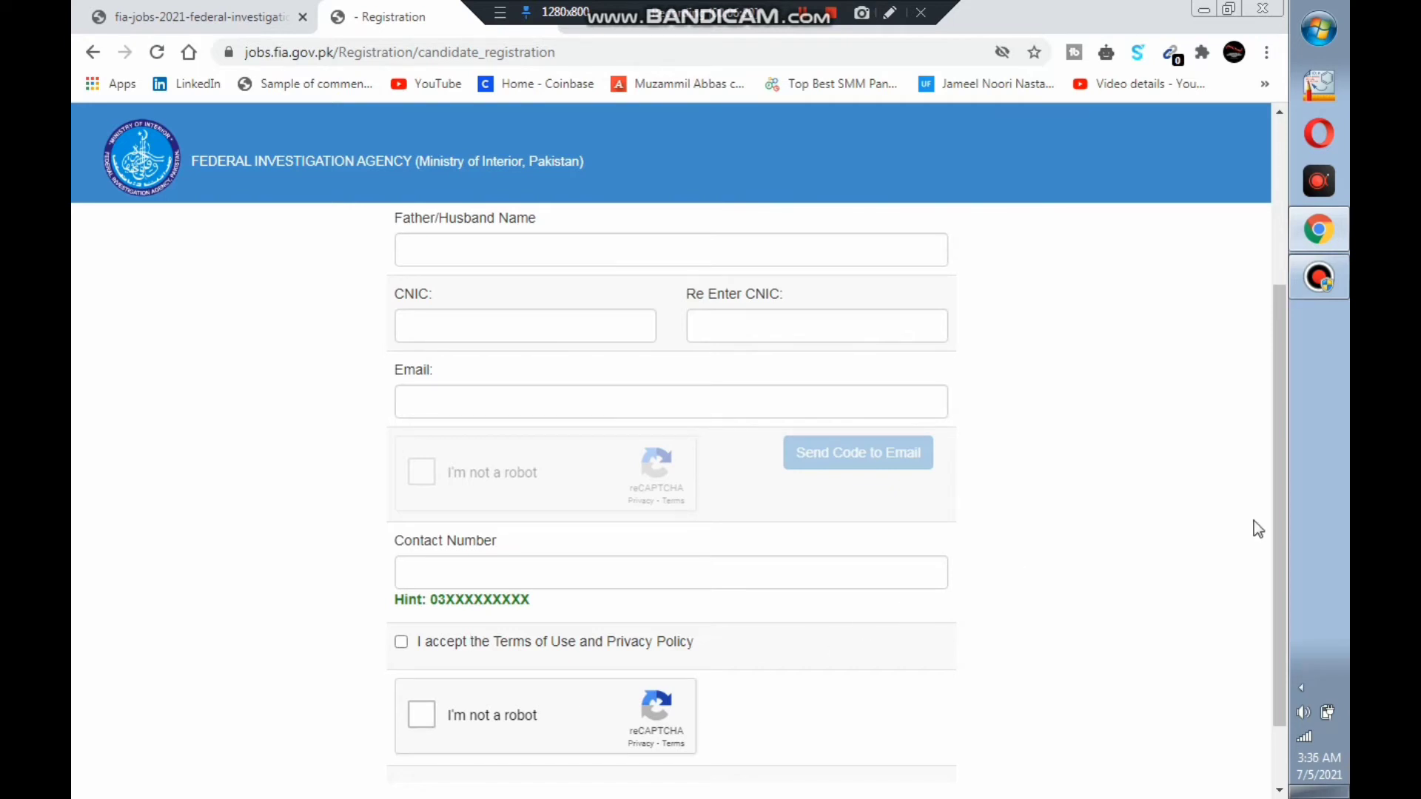
pyautogui.moveTo(1281, 495); pyautogui.dragTo(1289, 606)
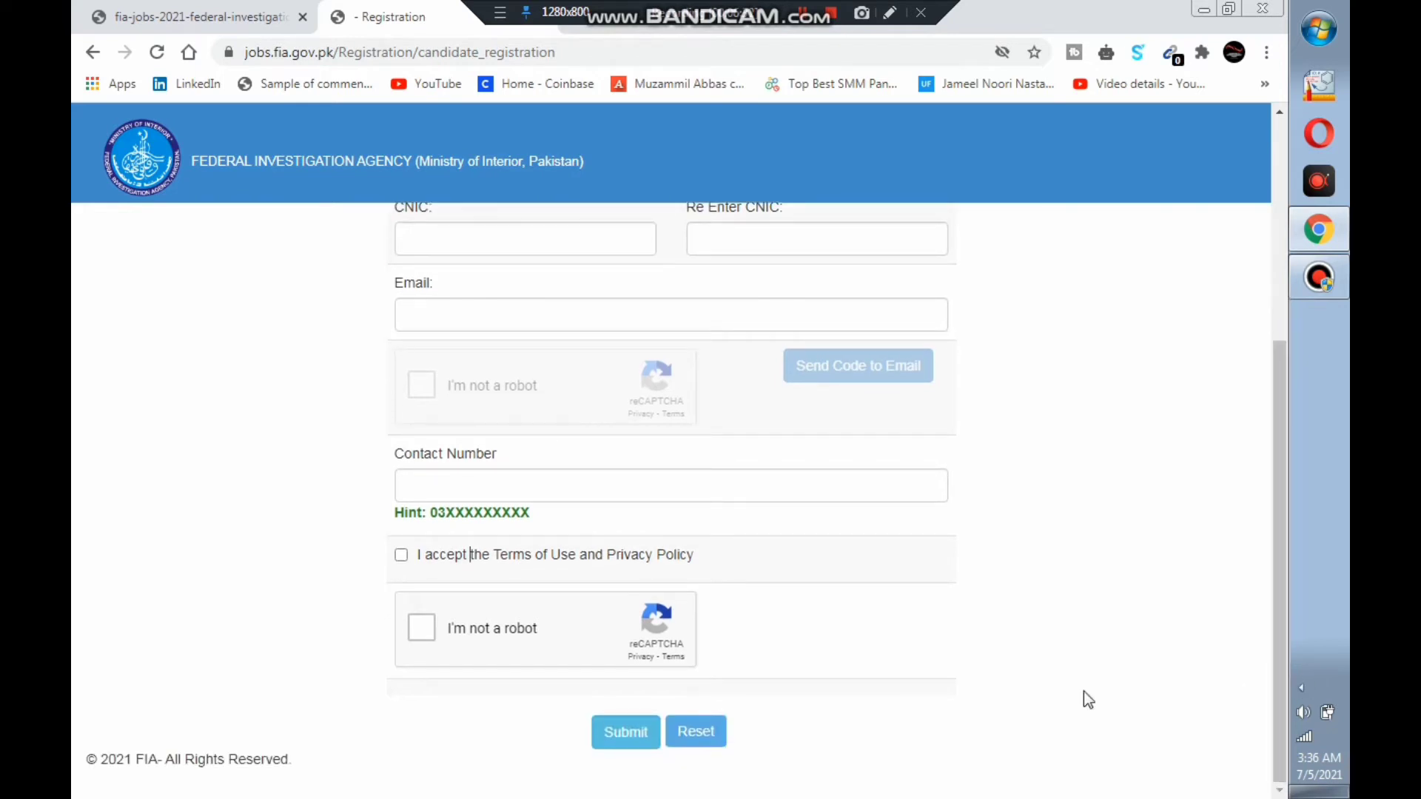
pyautogui.click(93, 53)
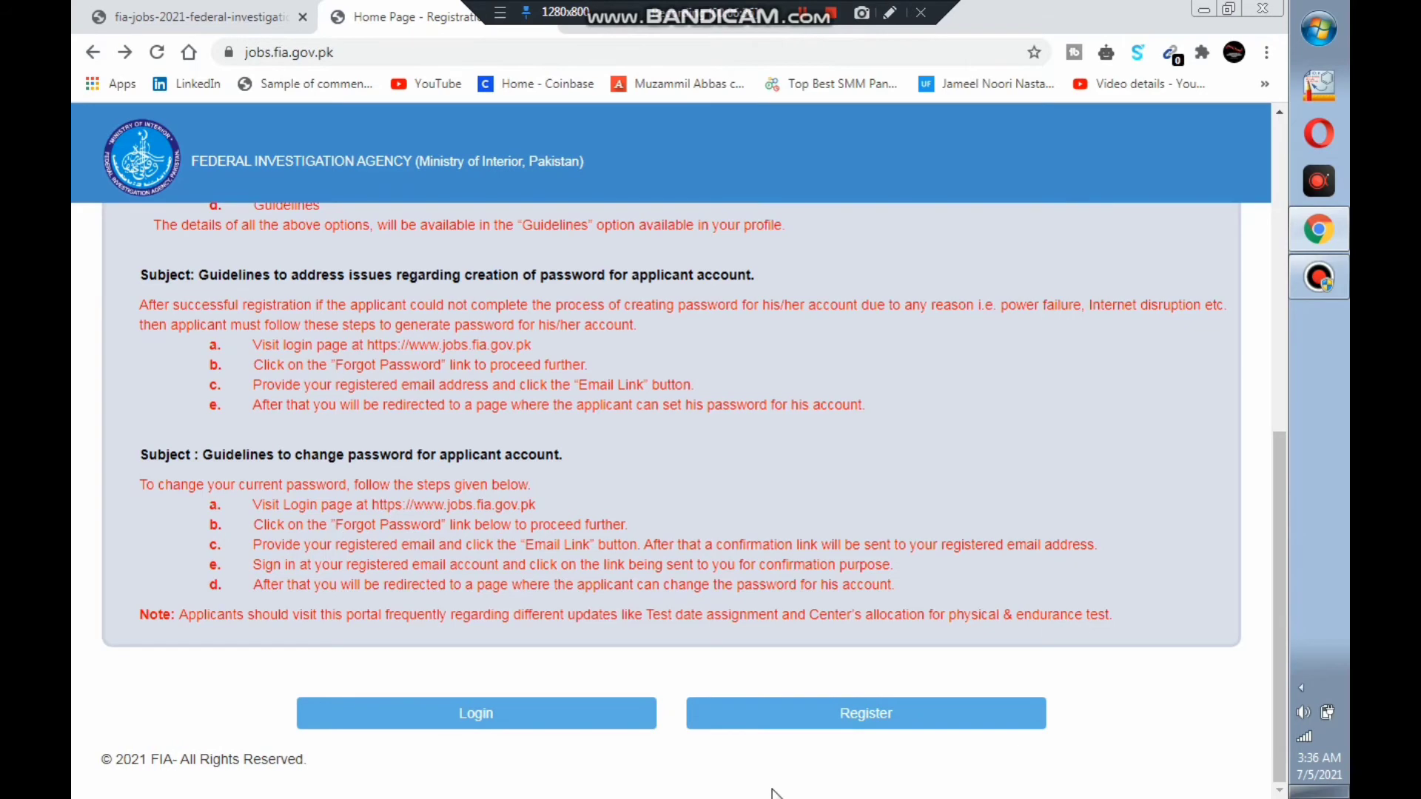
# Log in to the applicant account with the prefilled credentials, solving the traffic lights captcha
pyautogui.click(540, 721)
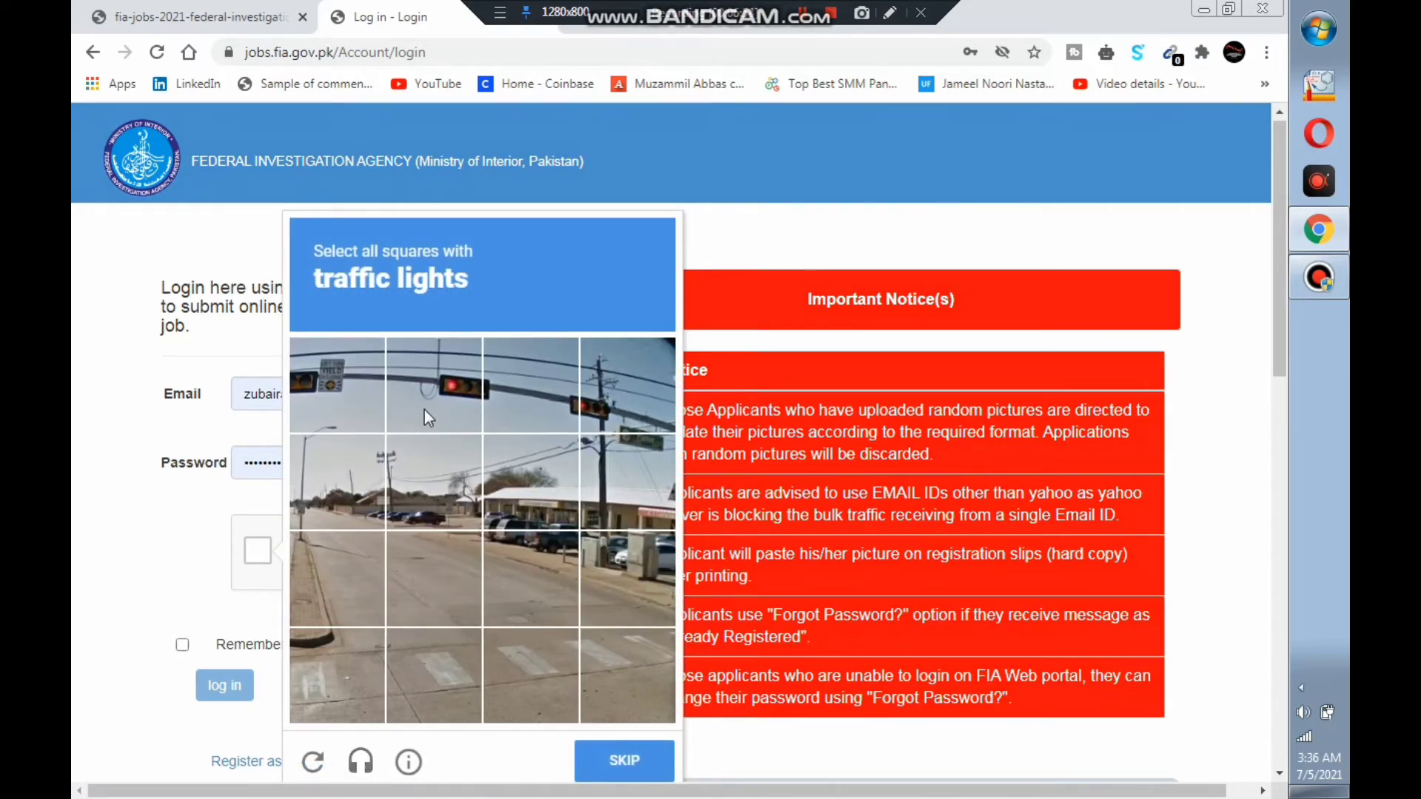
pyautogui.click(424, 410)
pyautogui.click(349, 392)
pyautogui.click(543, 389)
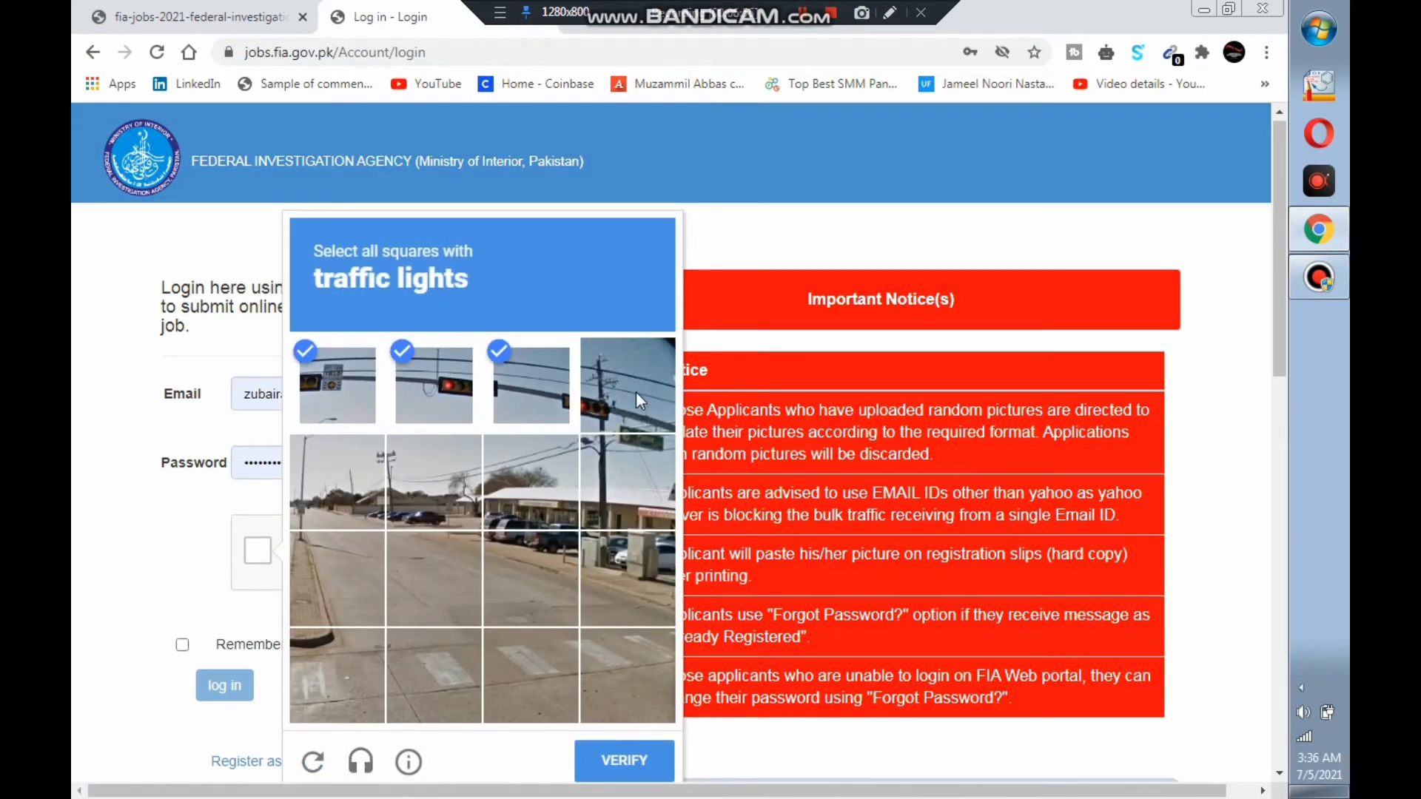
pyautogui.click(636, 393)
pyautogui.click(627, 761)
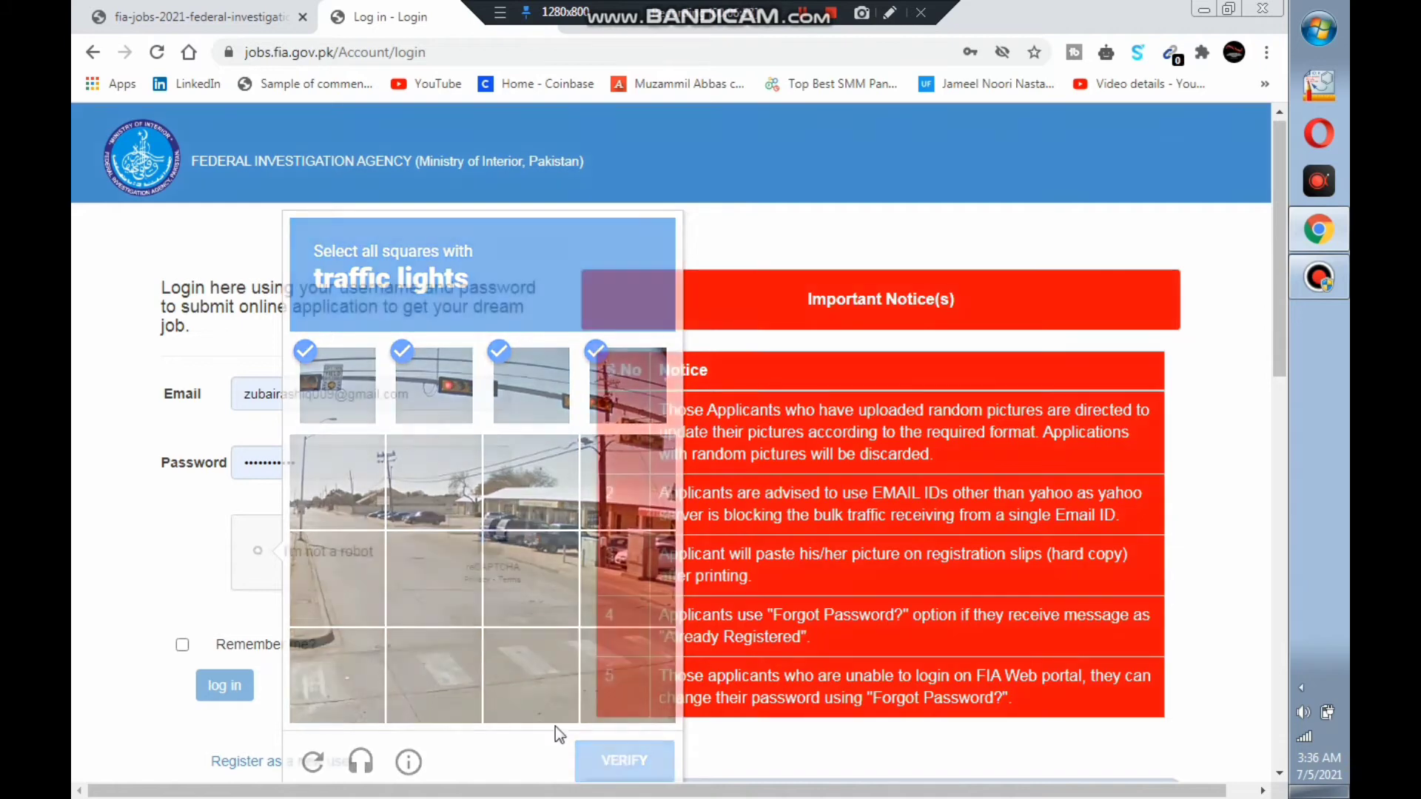
pyautogui.click(244, 688)
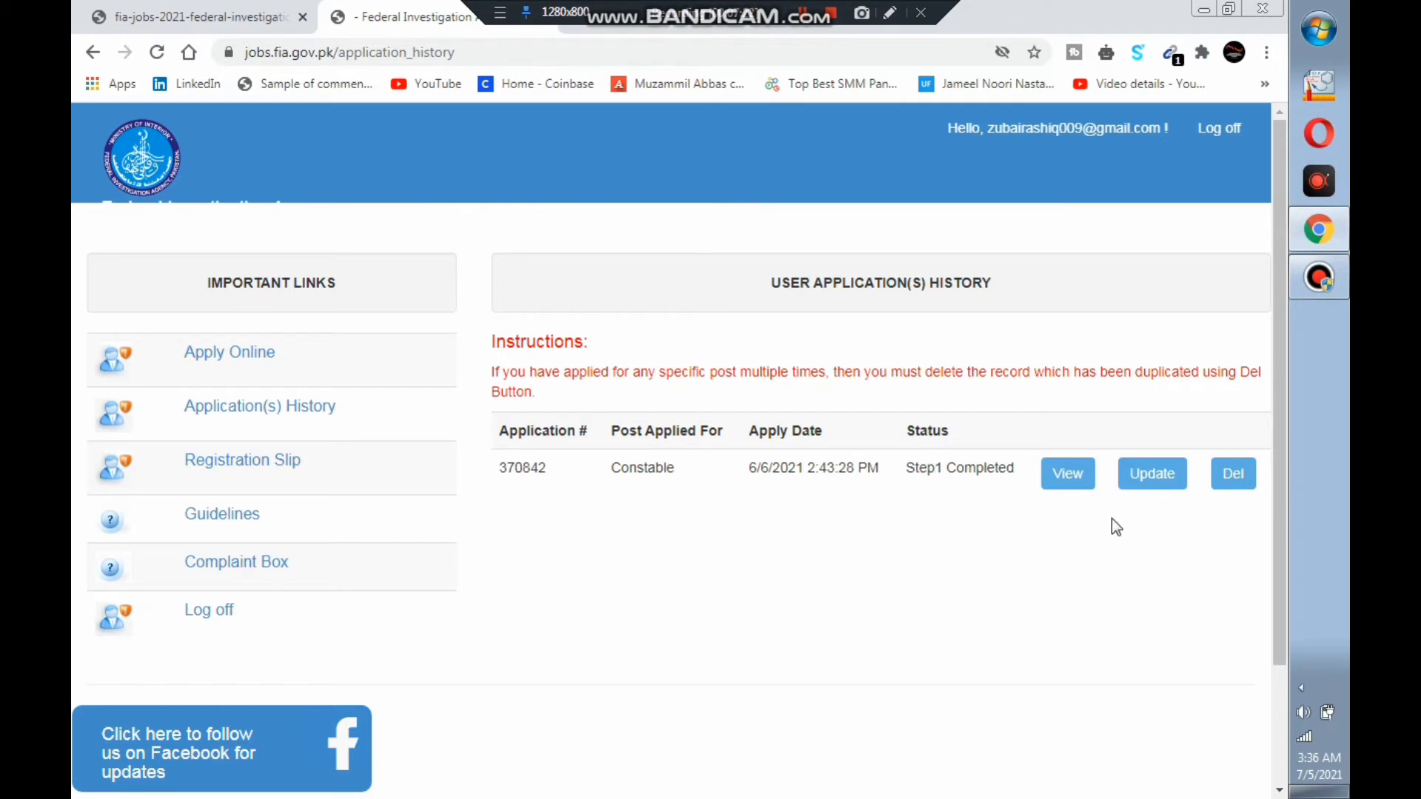
# Start an online application for the Assistant post, reviewing its job details before choosing to apply
pyautogui.click(237, 363)
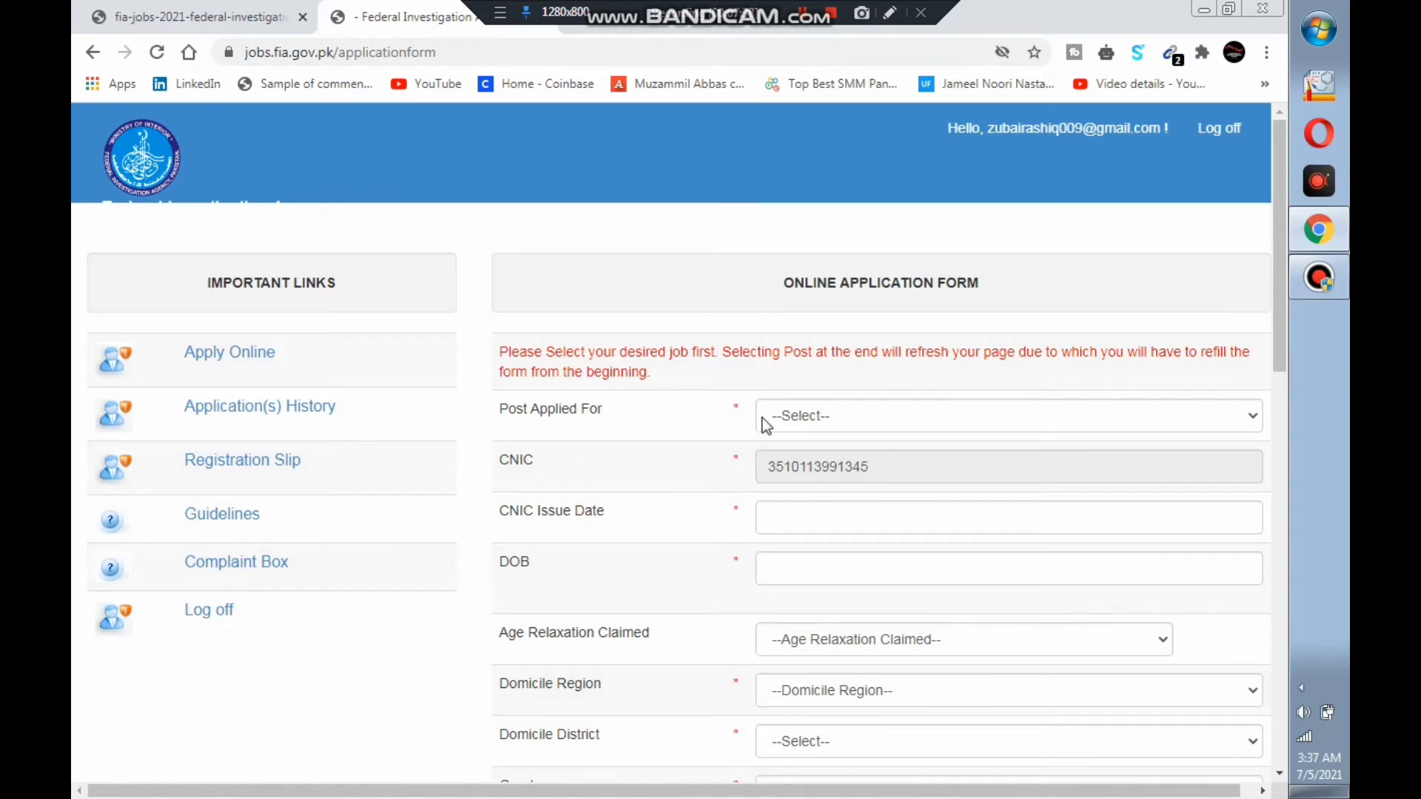
pyautogui.click(789, 422)
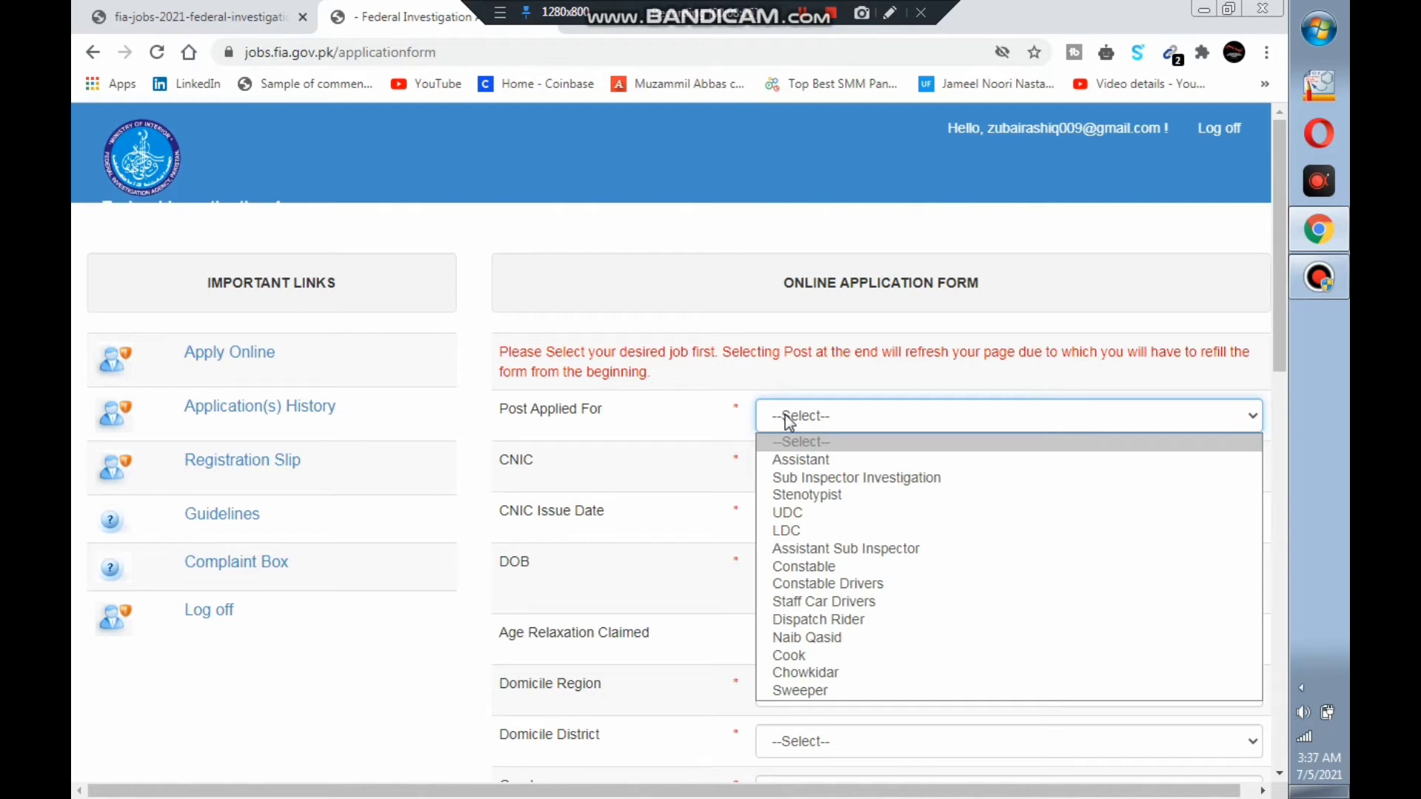
pyautogui.click(794, 459)
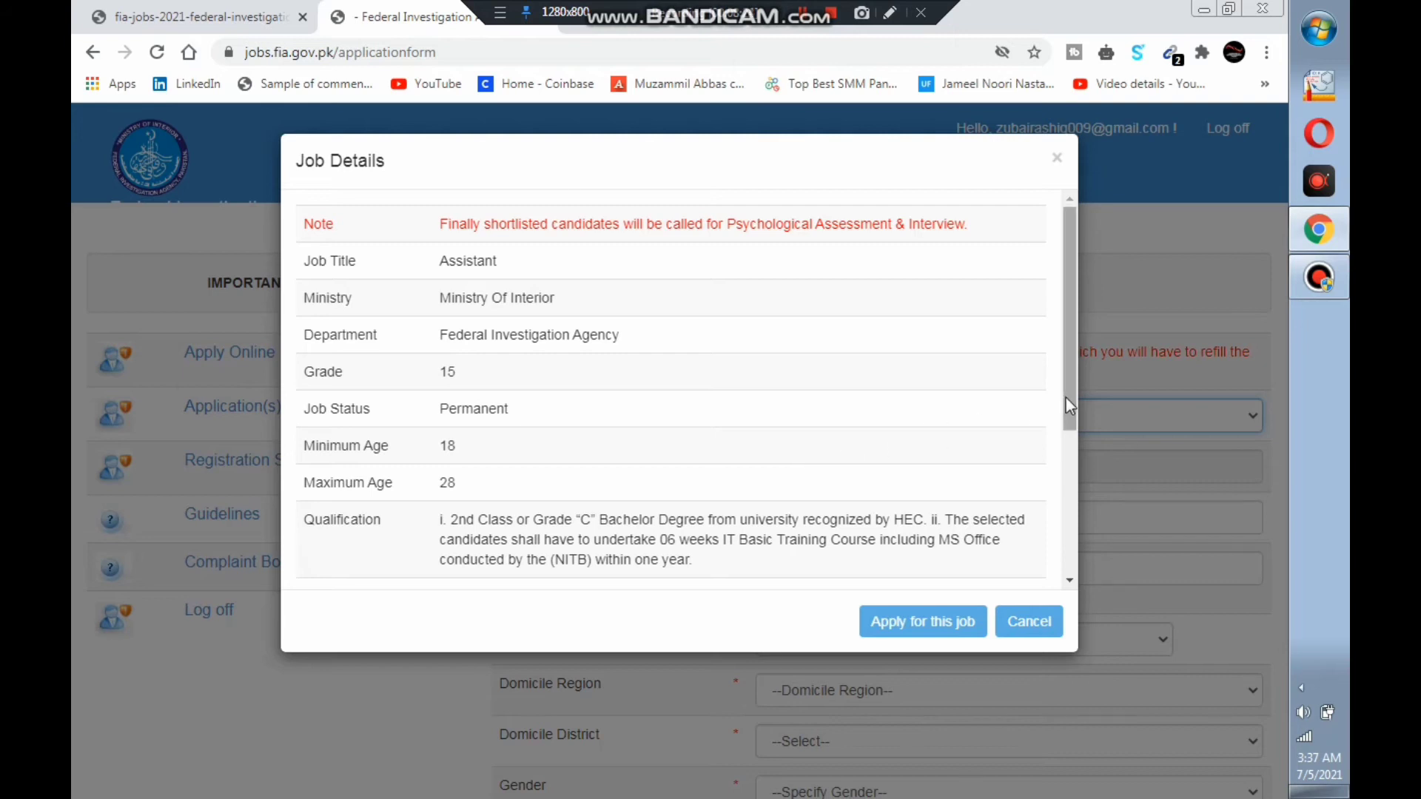
pyautogui.moveTo(1066, 397); pyautogui.dragTo(1069, 566)
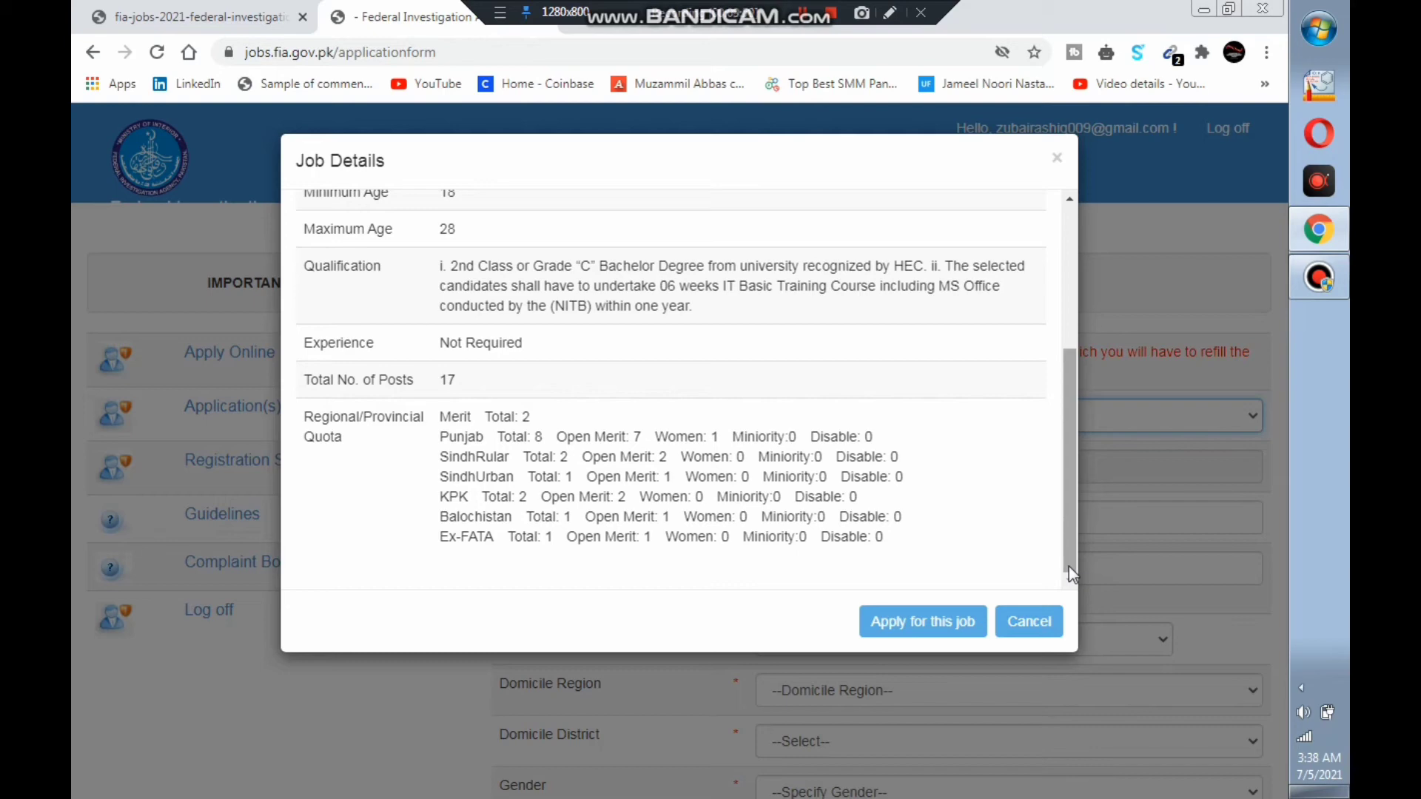
pyautogui.click(898, 624)
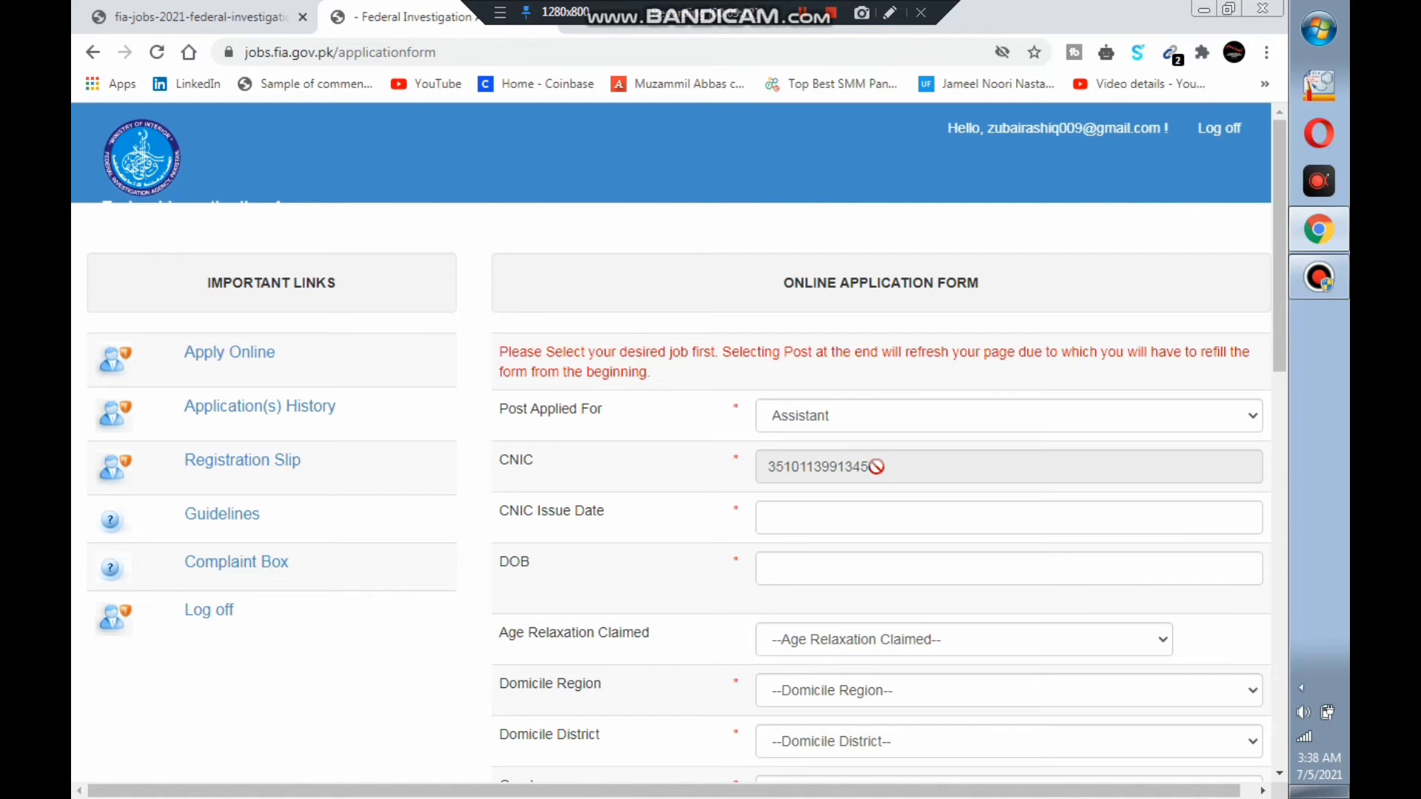
# Examine the application form's date, age relaxation, test location and last degree fields without filling them, and return to the application history
pyautogui.click(858, 512)
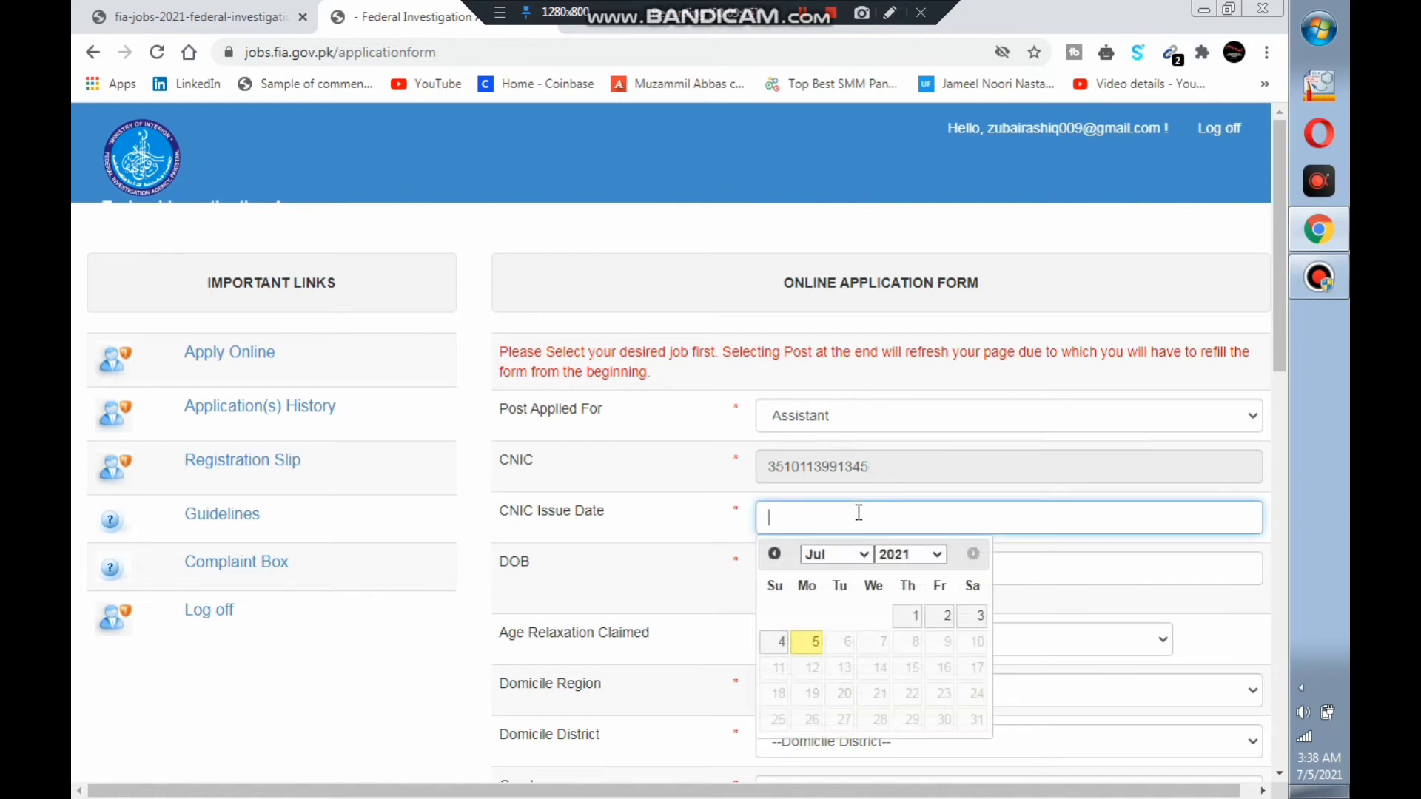
pyautogui.click(1014, 572)
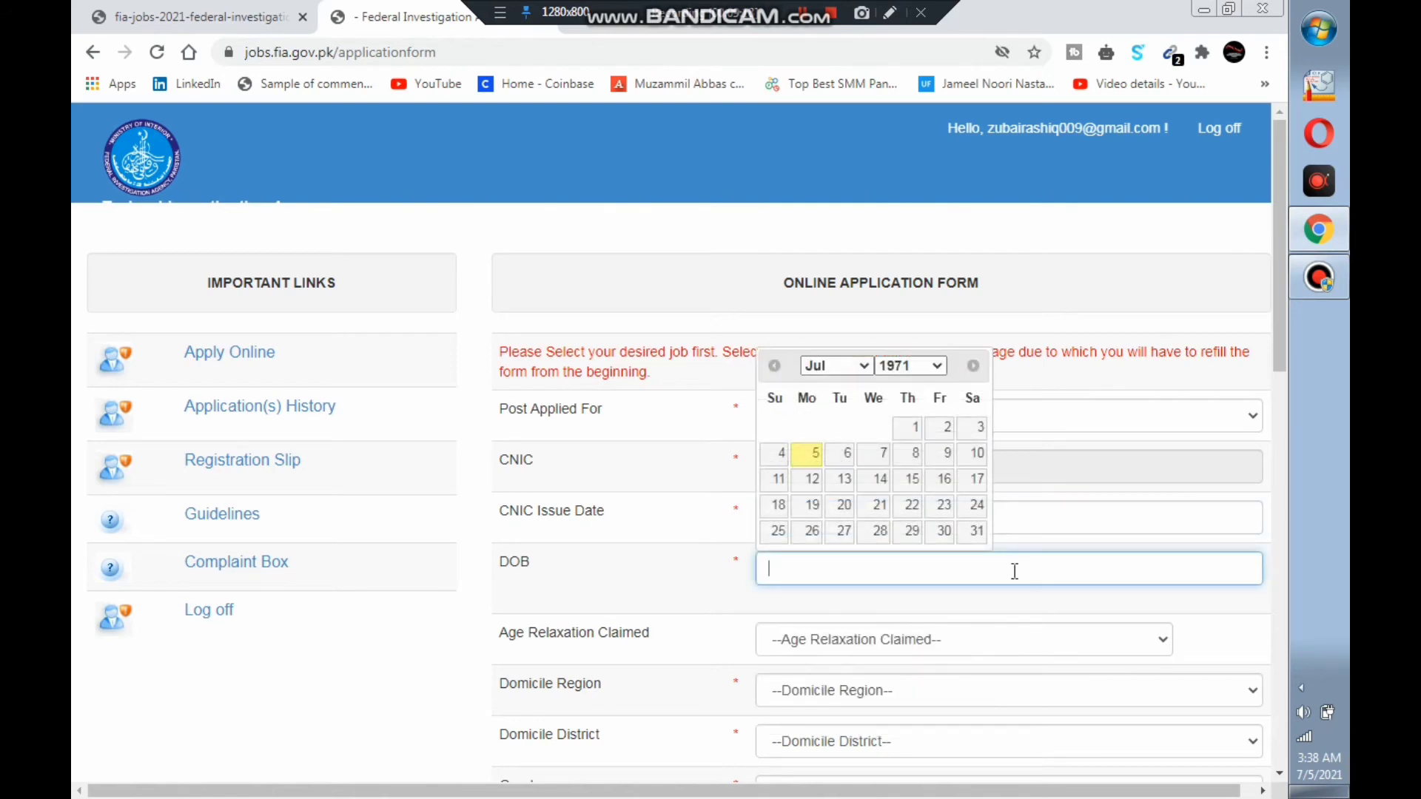
pyautogui.click(995, 651)
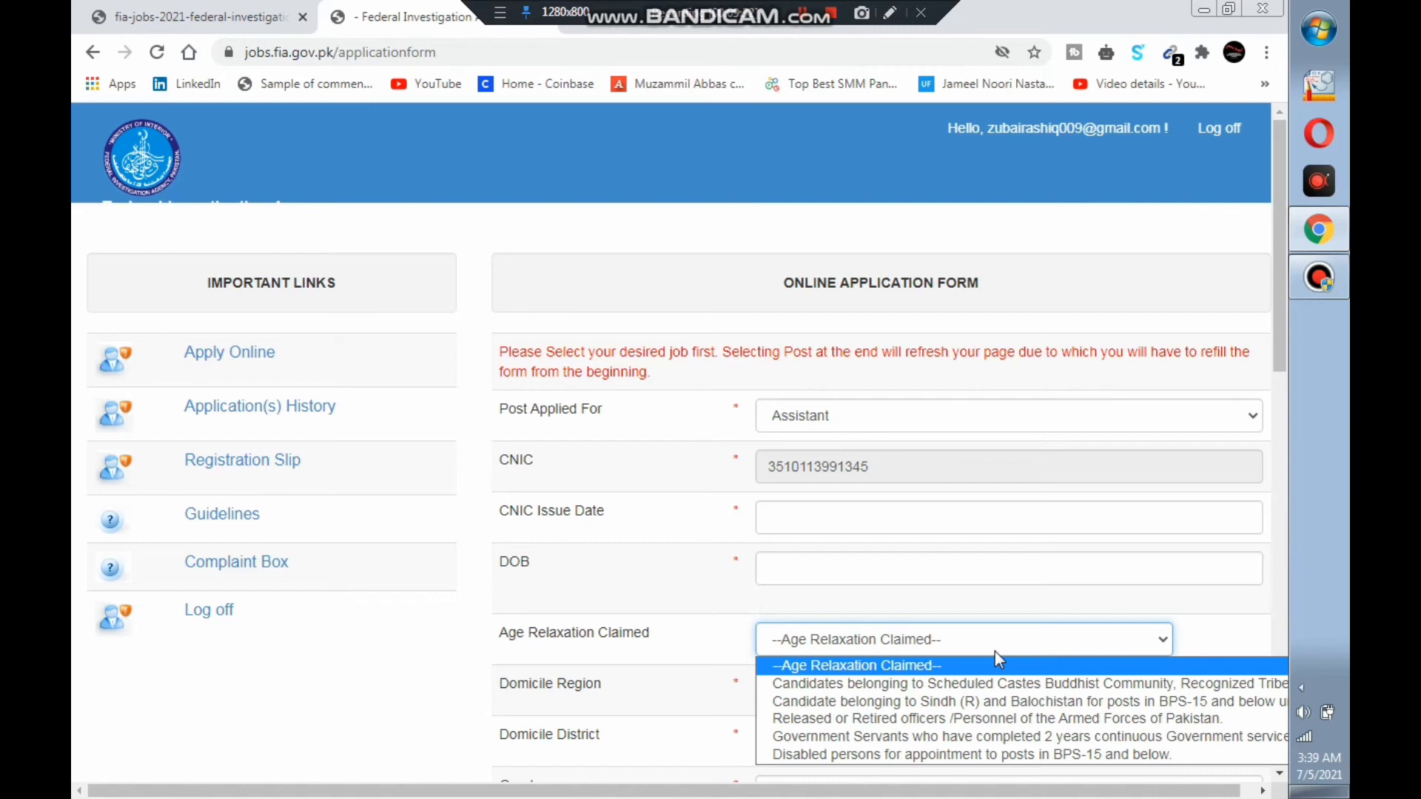
pyautogui.click(1202, 653)
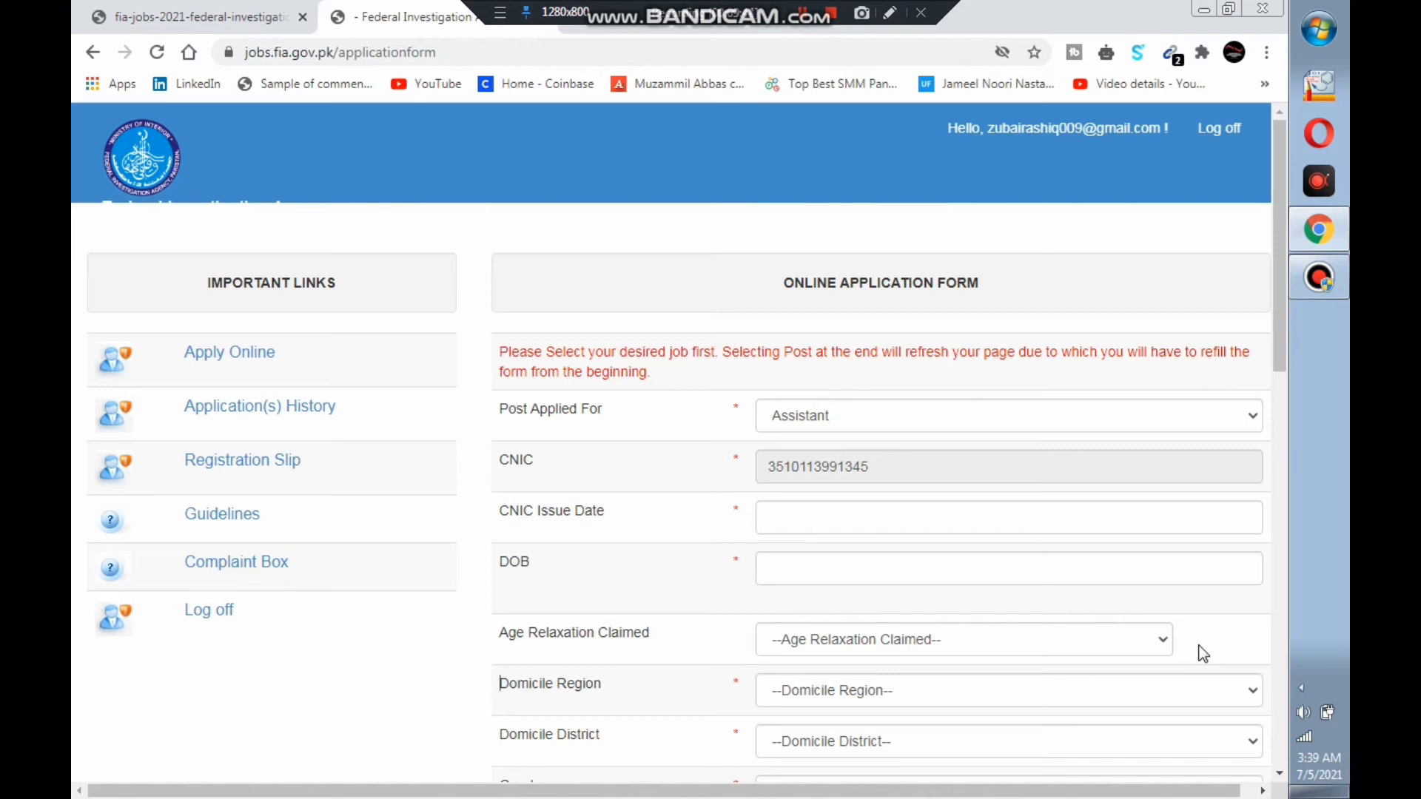
pyautogui.moveTo(1276, 343); pyautogui.dragTo(1274, 539)
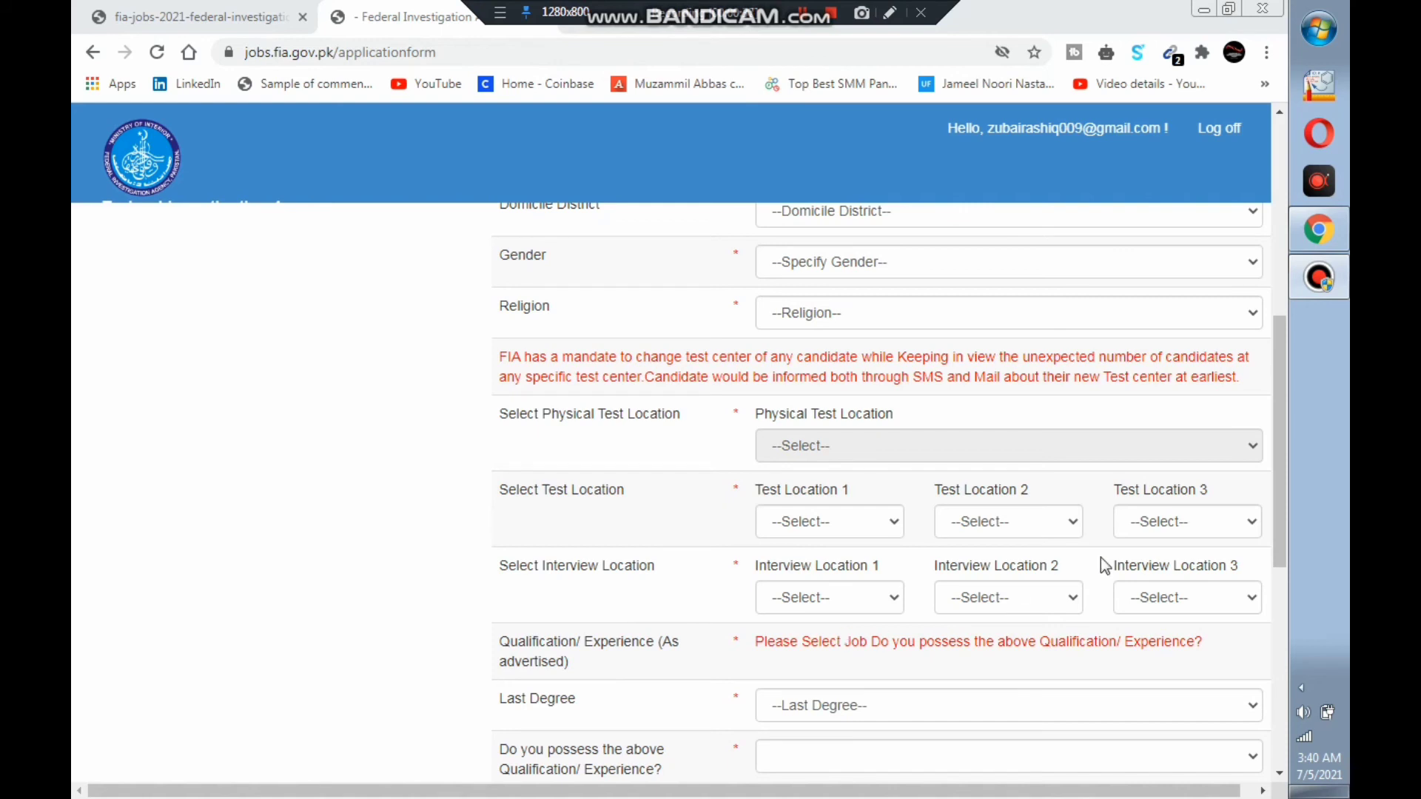
pyautogui.moveTo(1281, 503); pyautogui.dragTo(1286, 614)
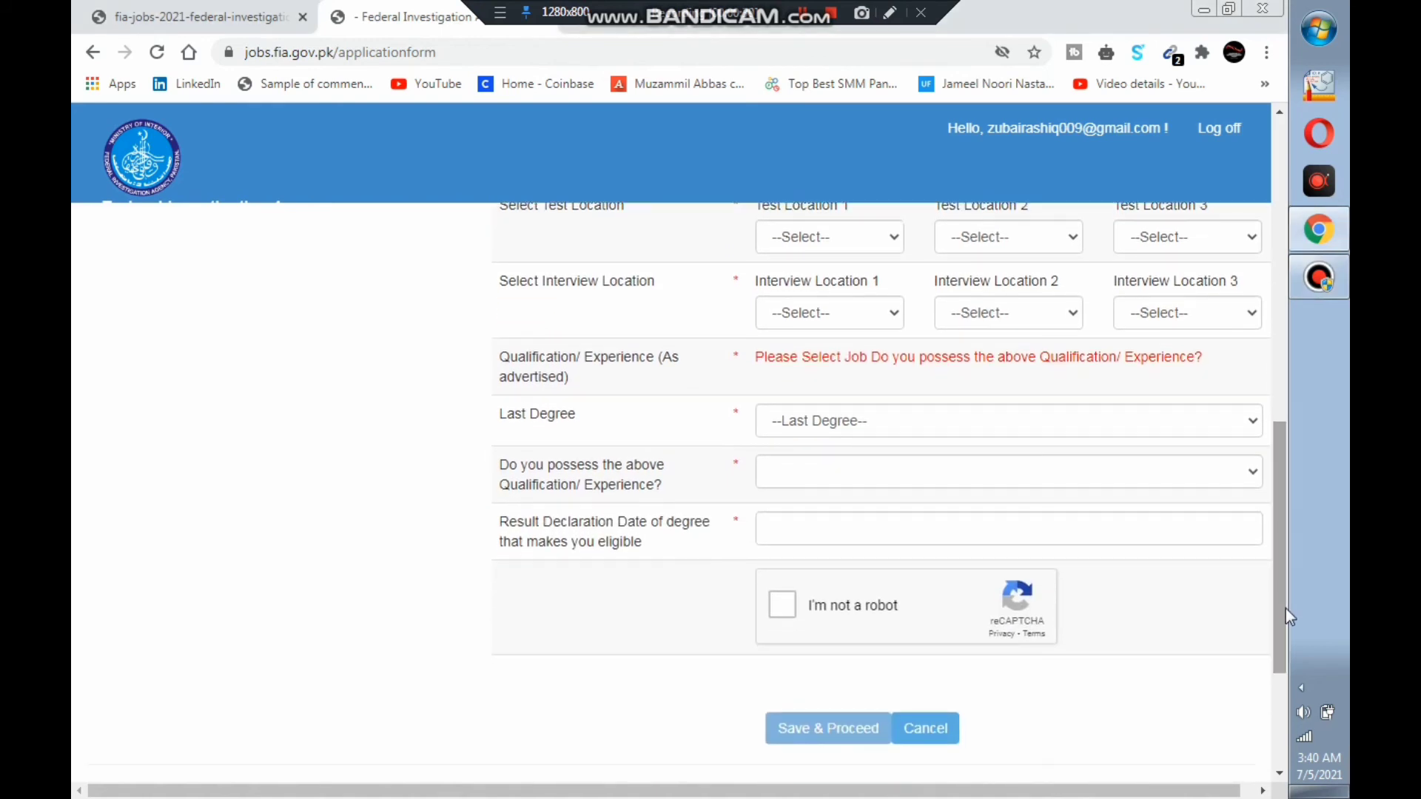
pyautogui.click(1143, 413)
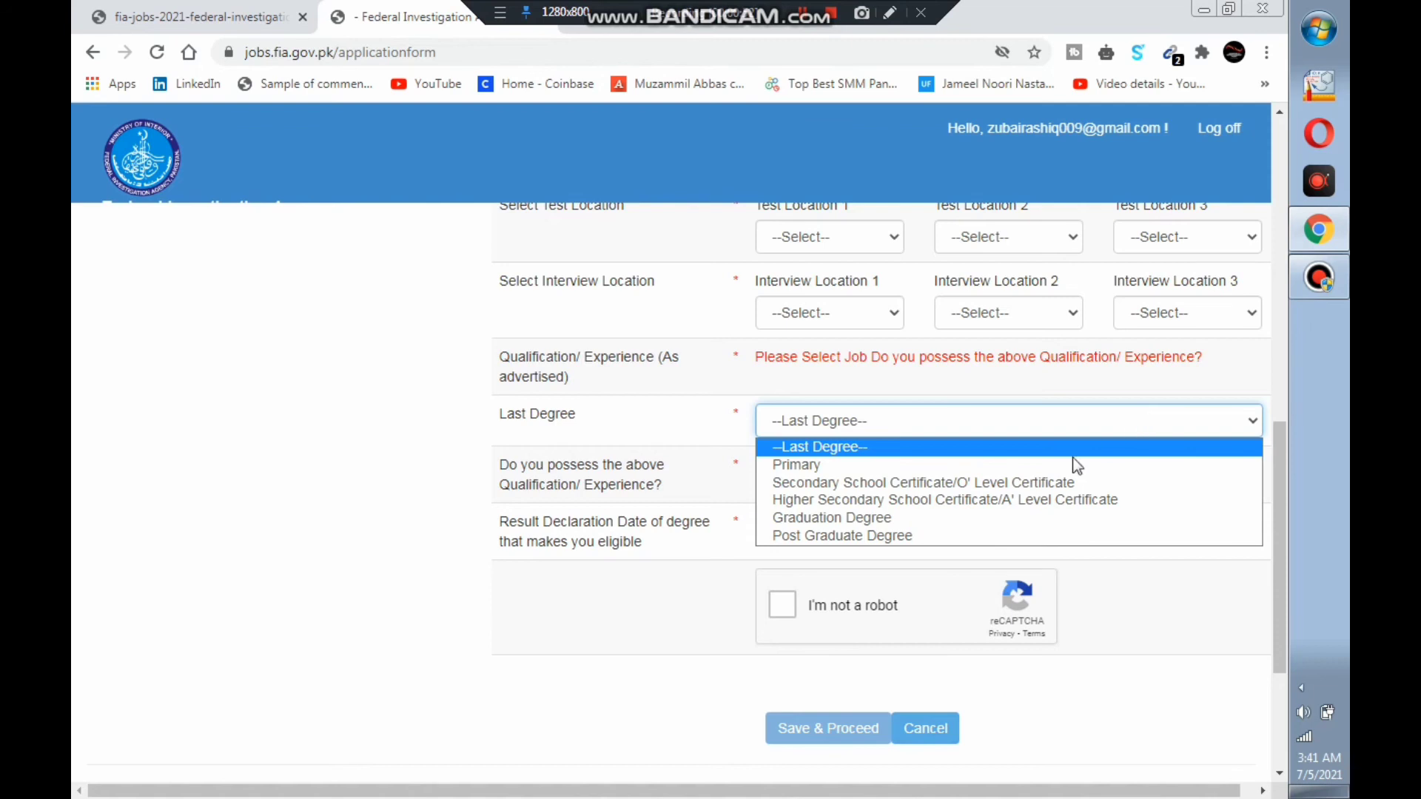
pyautogui.click(731, 551)
pyautogui.click(731, 551)
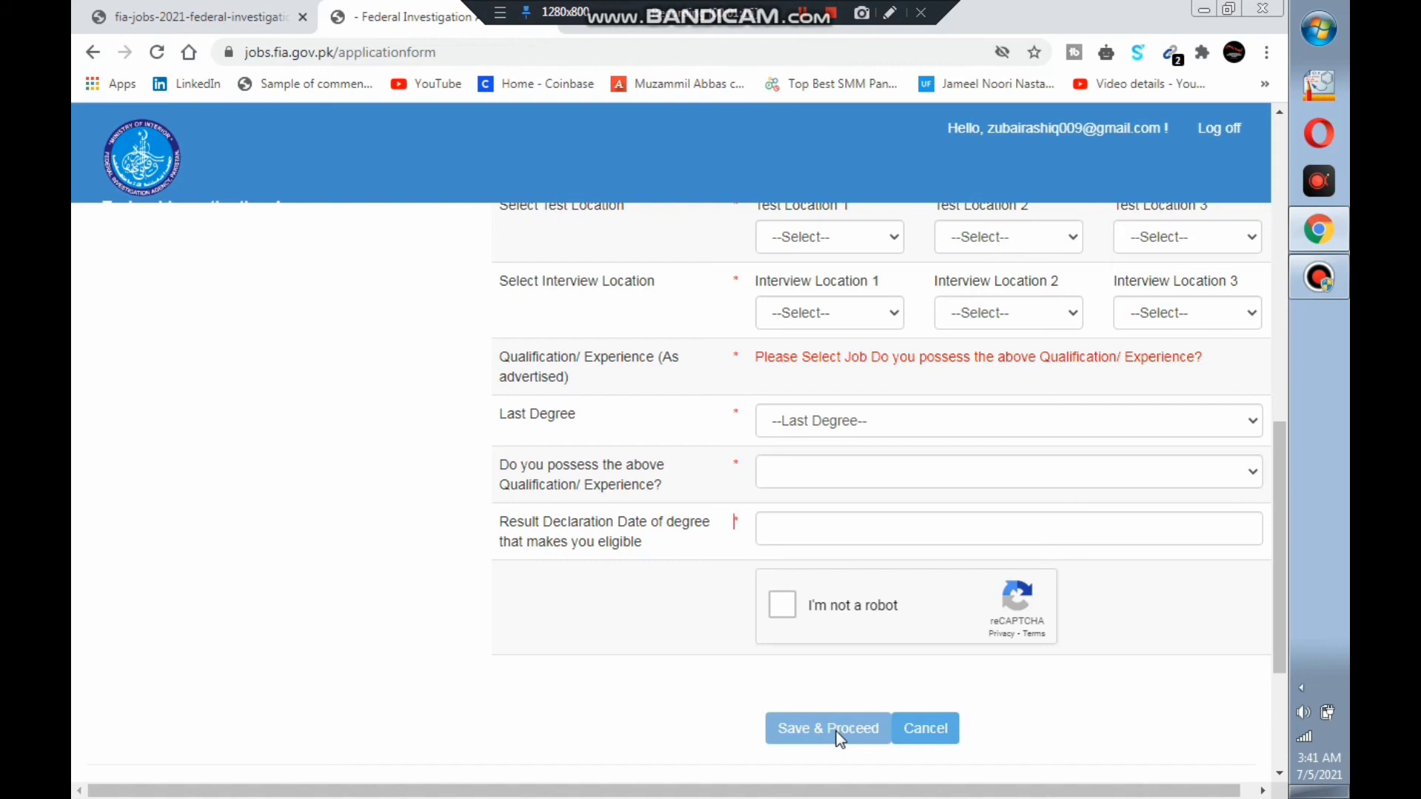
pyautogui.click(93, 53)
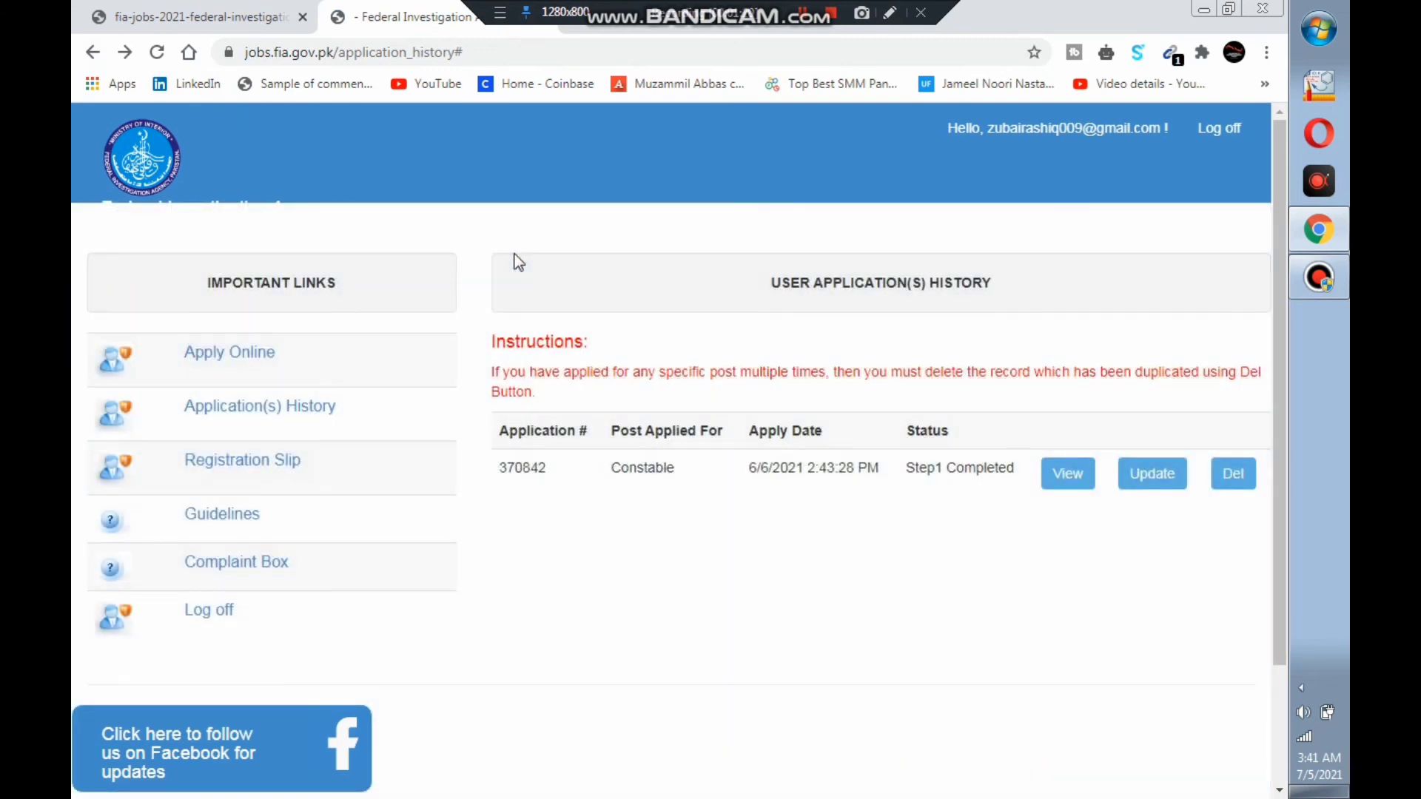
# Open the existing Constable application for updating and save it with its prefilled details, solving the bicycles and traffic lights captchas
pyautogui.click(1135, 480)
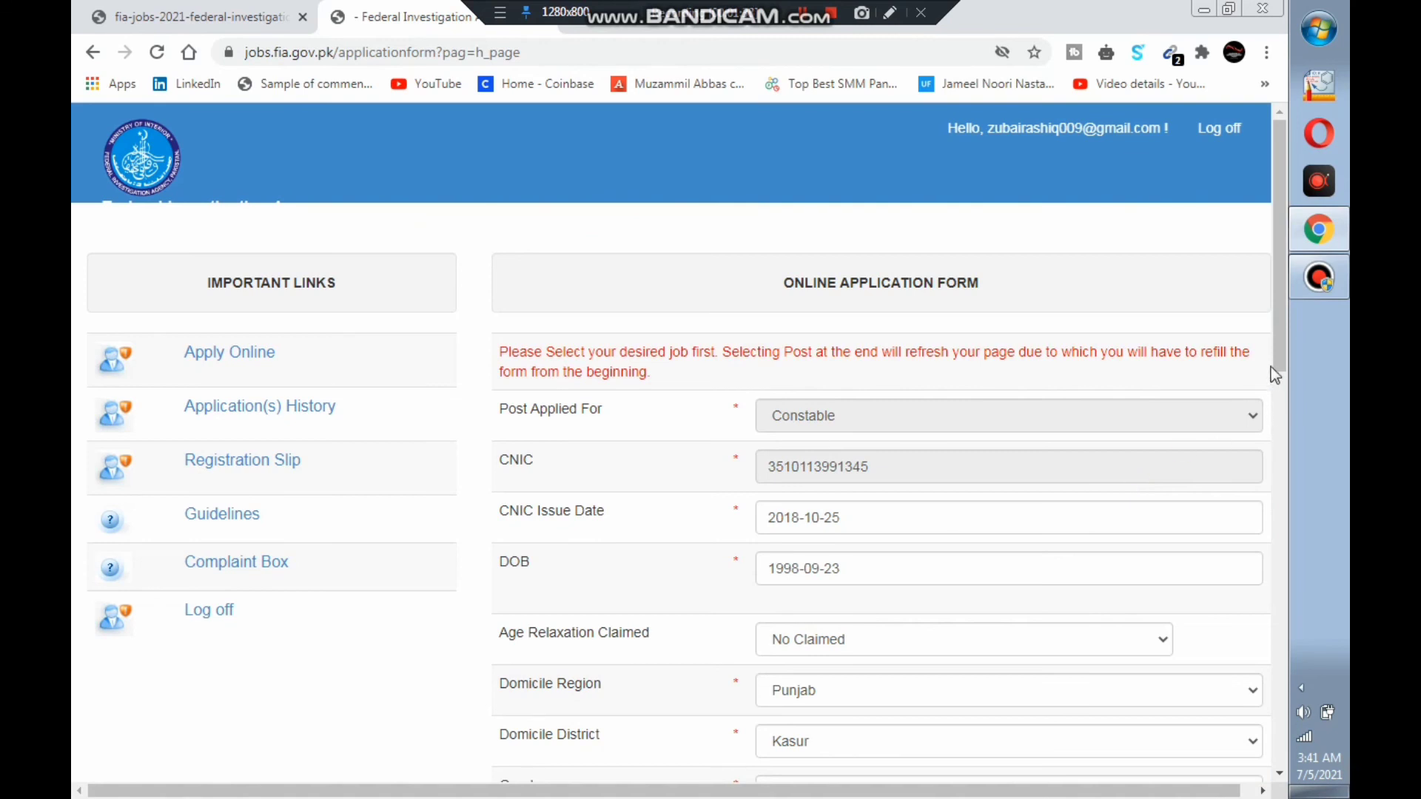
pyautogui.moveTo(1276, 356); pyautogui.dragTo(1285, 712)
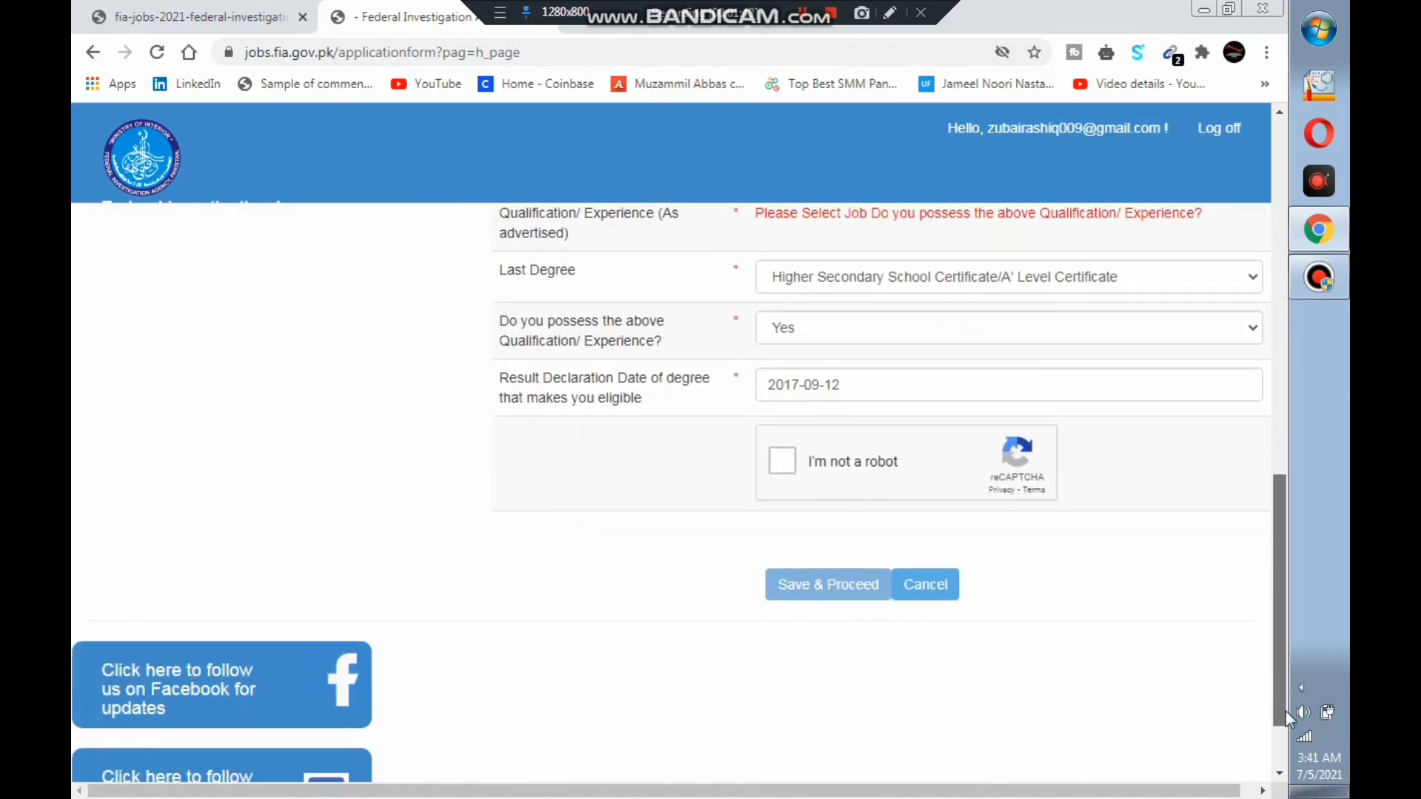
pyautogui.click(789, 474)
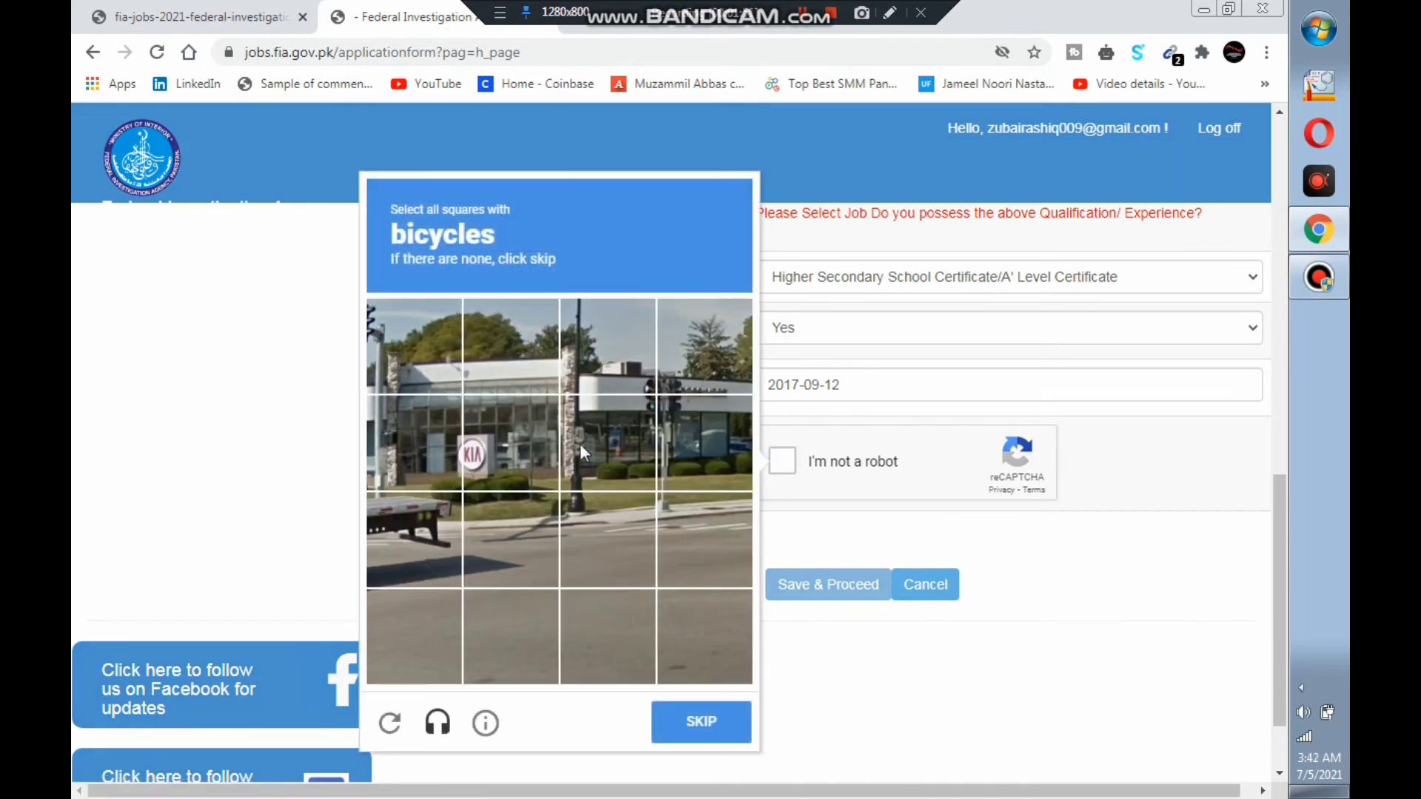
pyautogui.click(681, 721)
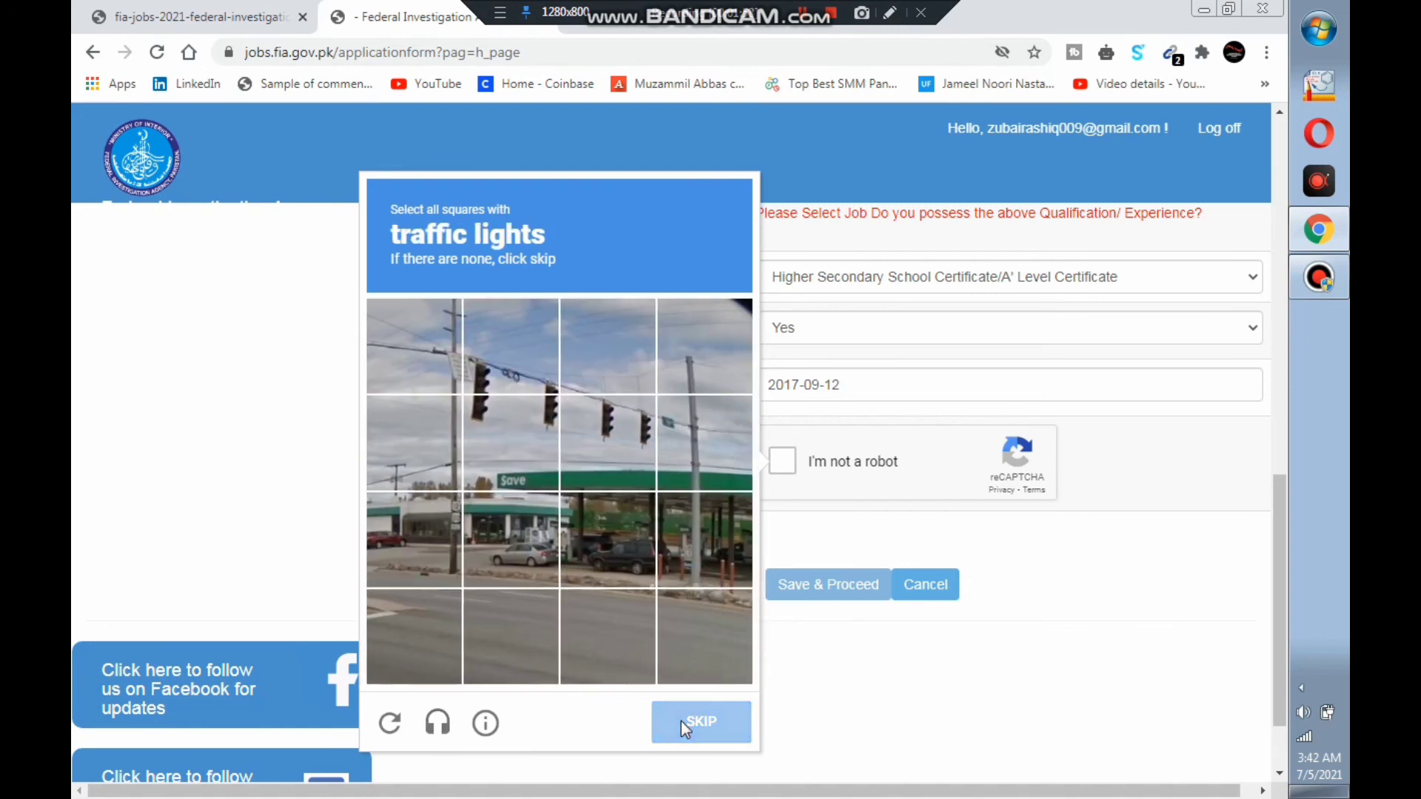
pyautogui.click(475, 417)
pyautogui.click(478, 389)
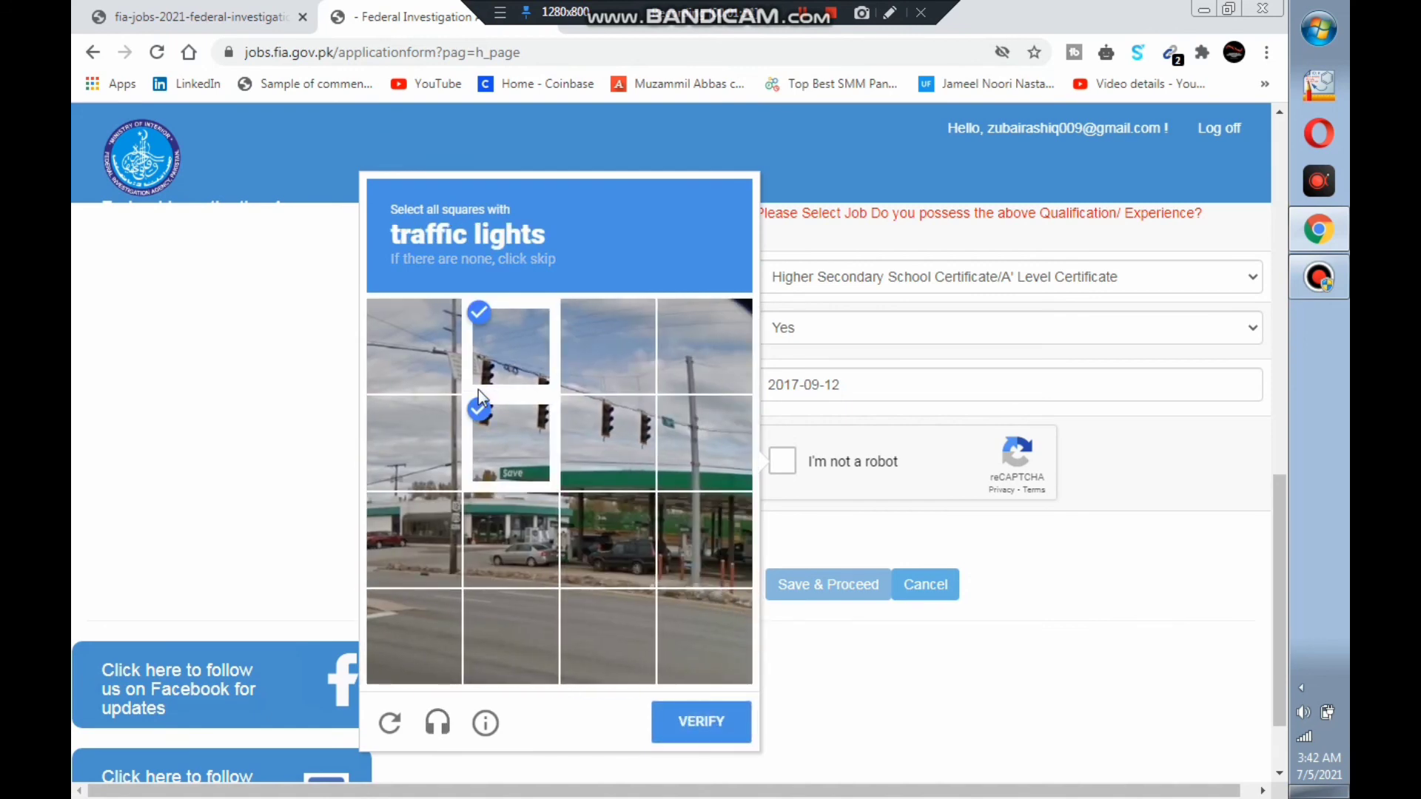
pyautogui.click(584, 444)
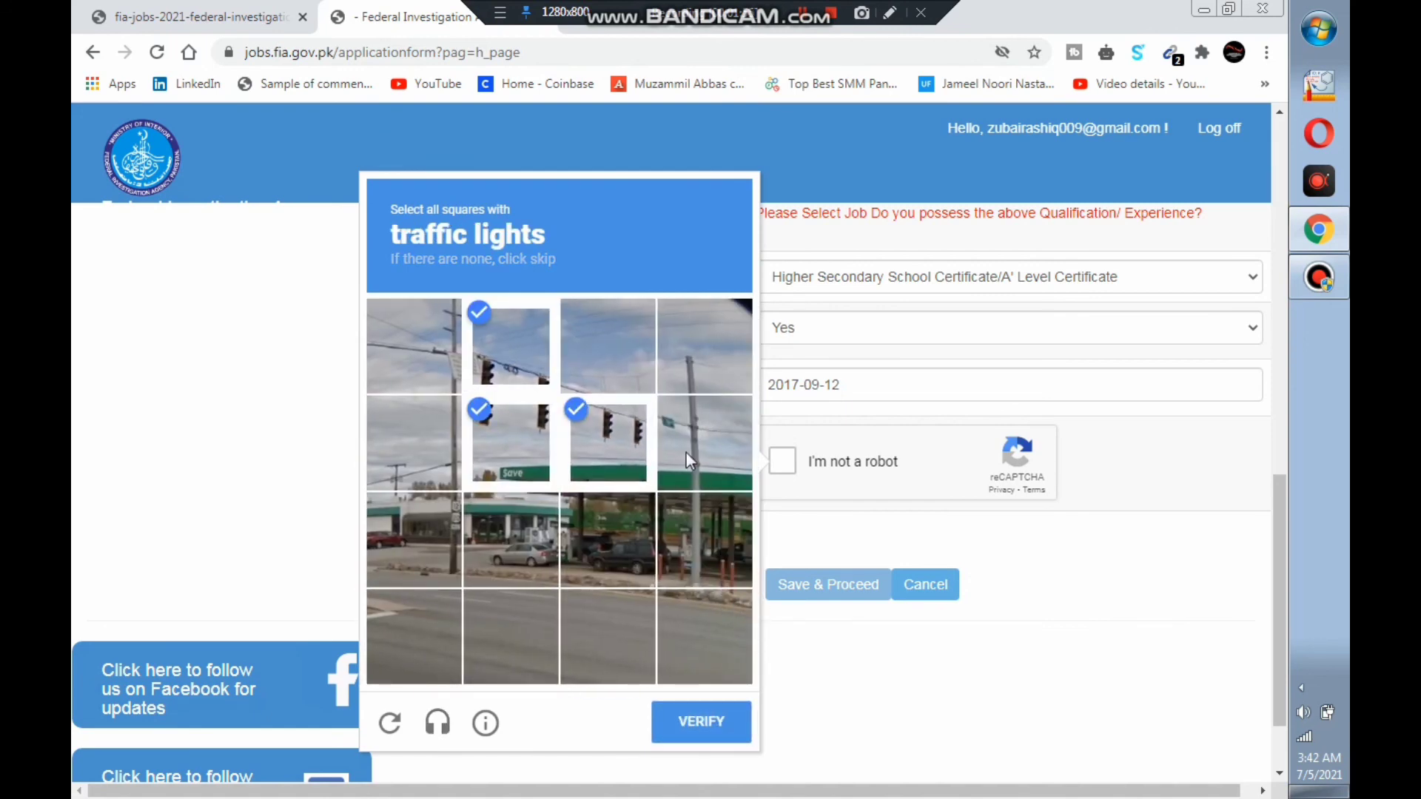
pyautogui.click(709, 732)
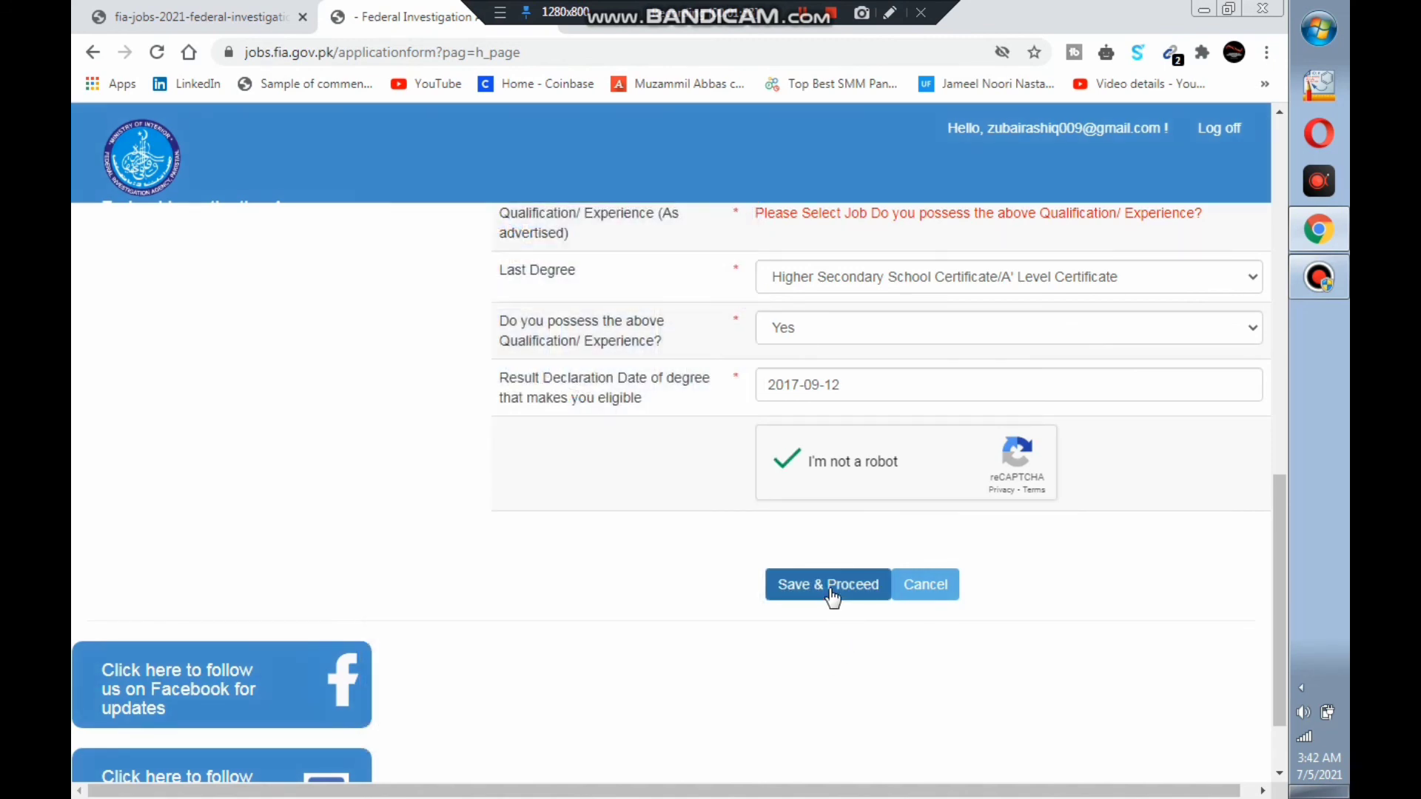
pyautogui.click(830, 589)
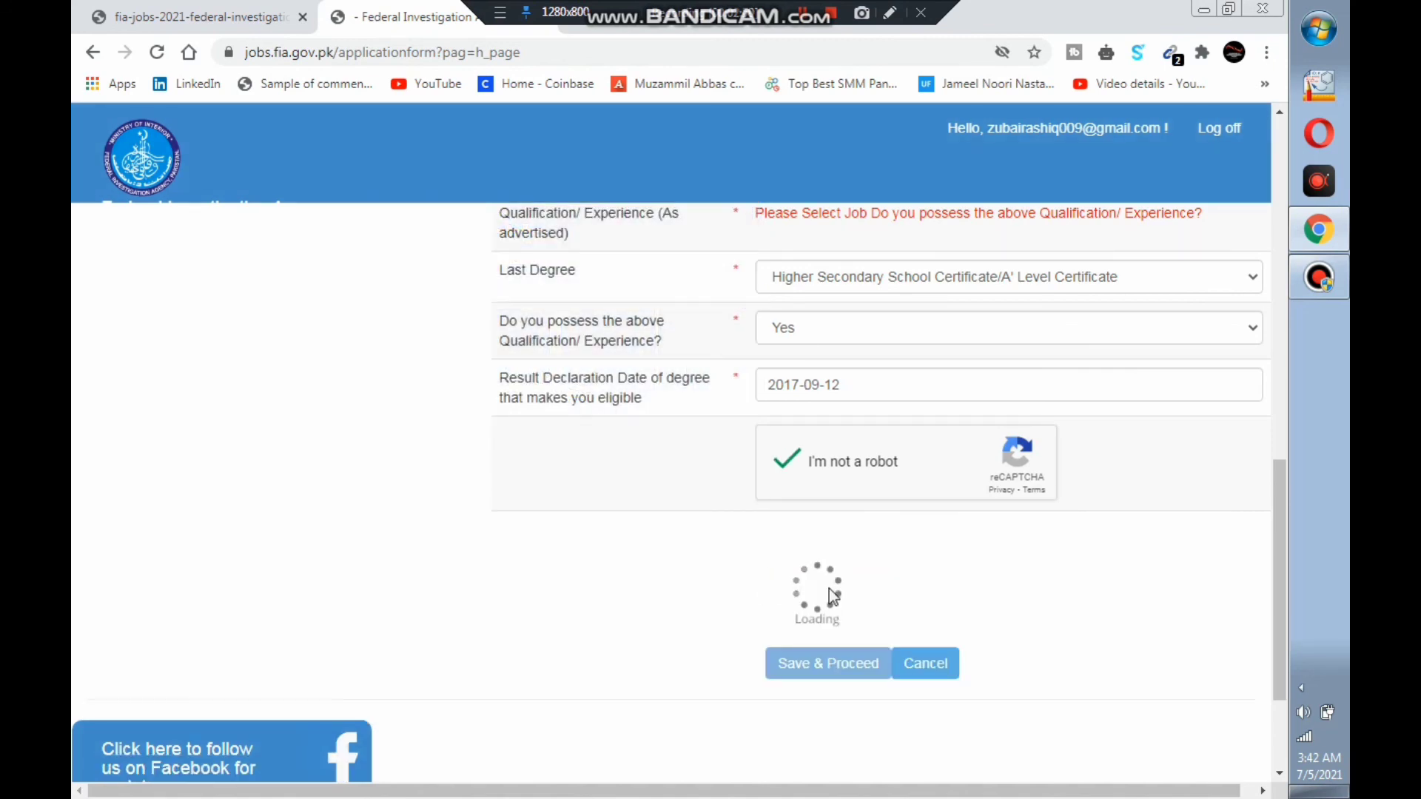